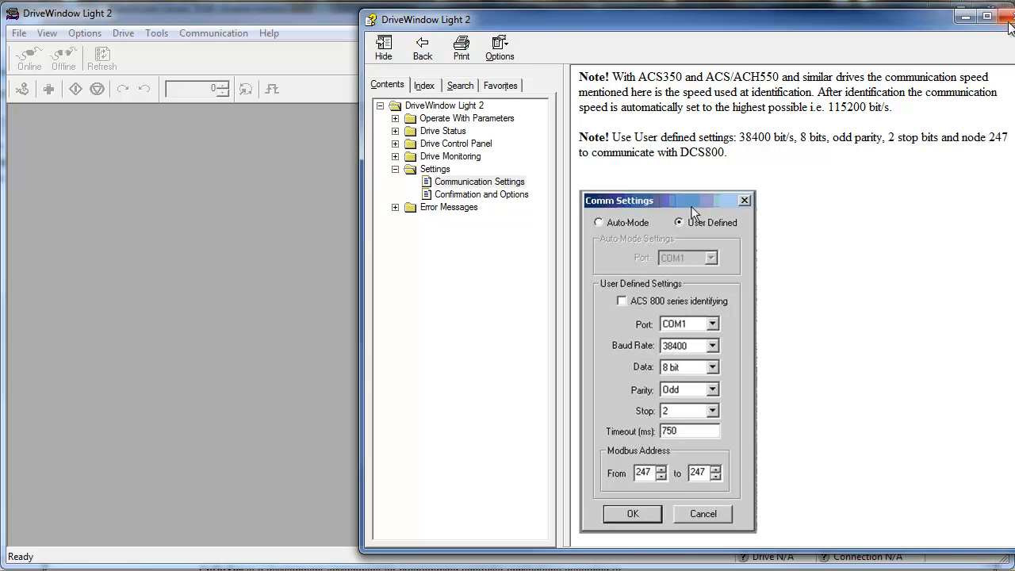
- Close the help window and set the user-defined communication port to COM3
click(1003, 16)
click(180, 33)
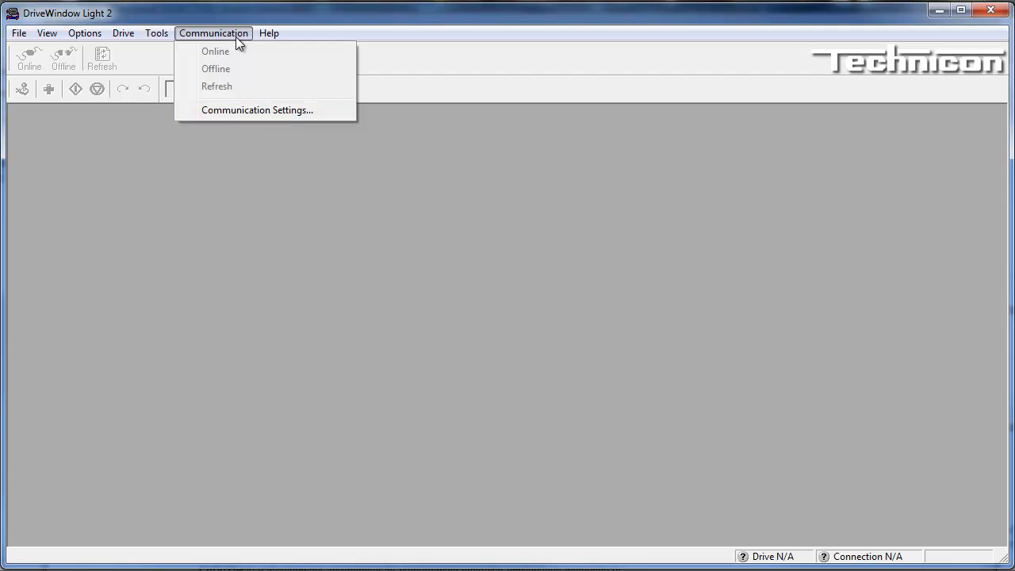
click(238, 112)
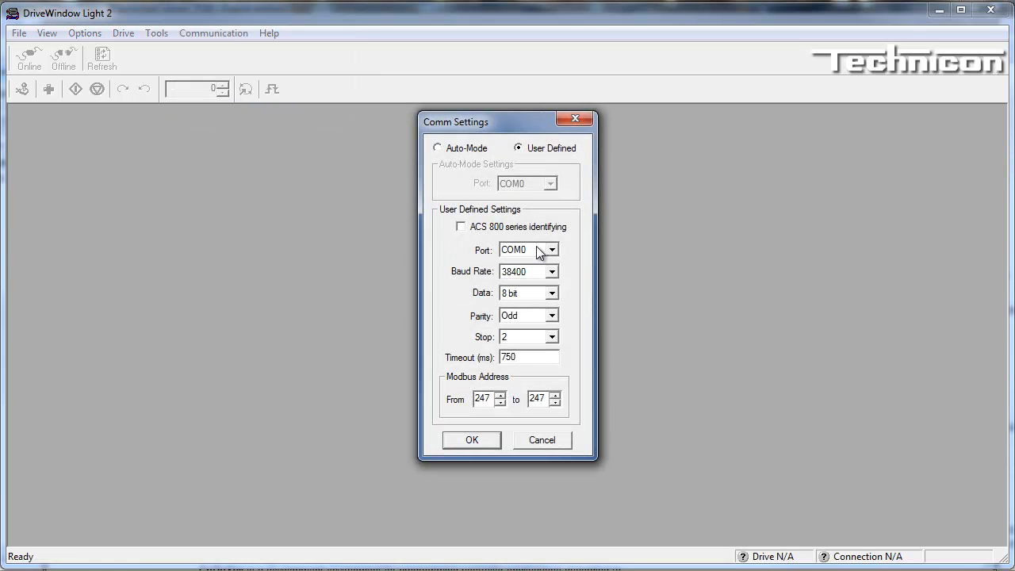
click(552, 250)
click(538, 284)
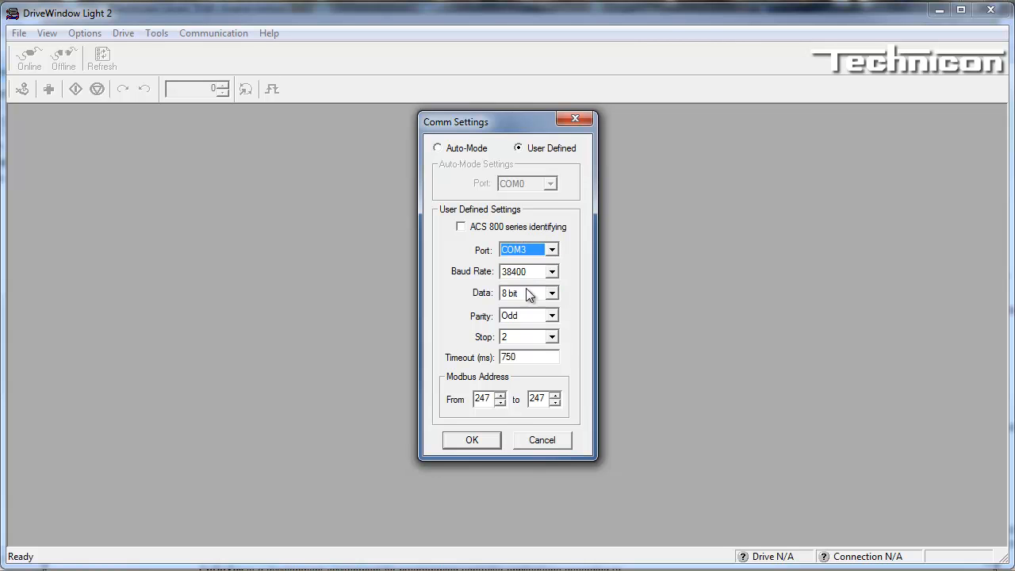
click(485, 442)
- Open a new online drive connection and enlarge the Parameter Browser window
click(19, 33)
click(47, 50)
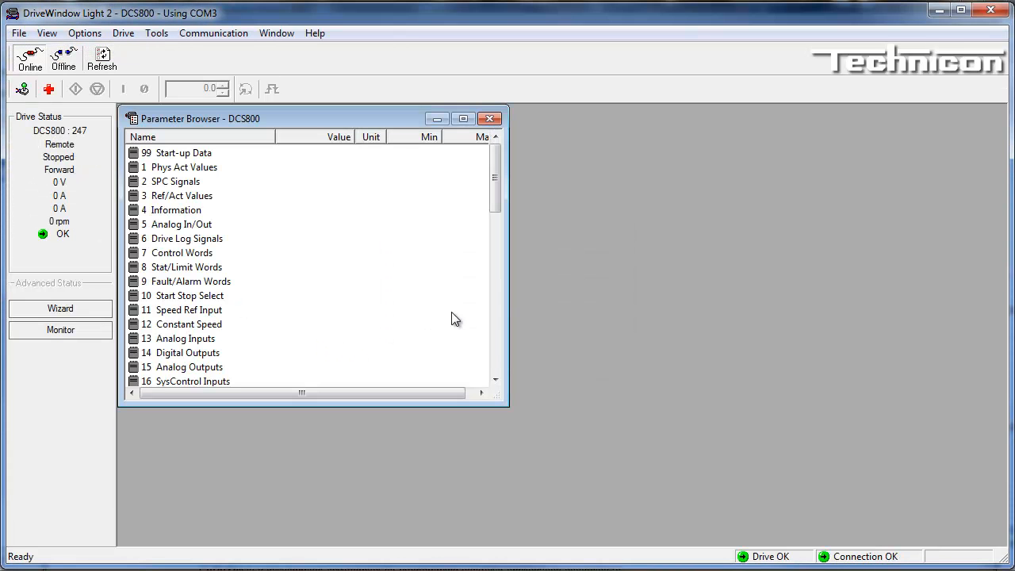
drag(506, 403, 639, 530)
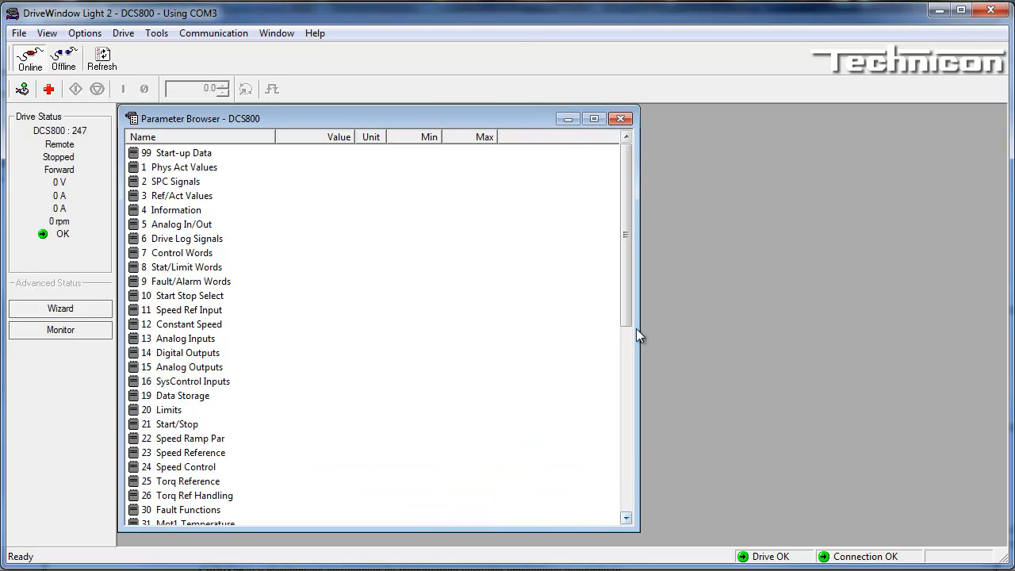
mouse_move(629, 207)
mouse_down()
mouse_move(626, 315)
mouse_move(626, 208)
mouse_up()
- Expand parameter group 99 Start-up Data to view its parameters, and collapse it again
click(148, 152)
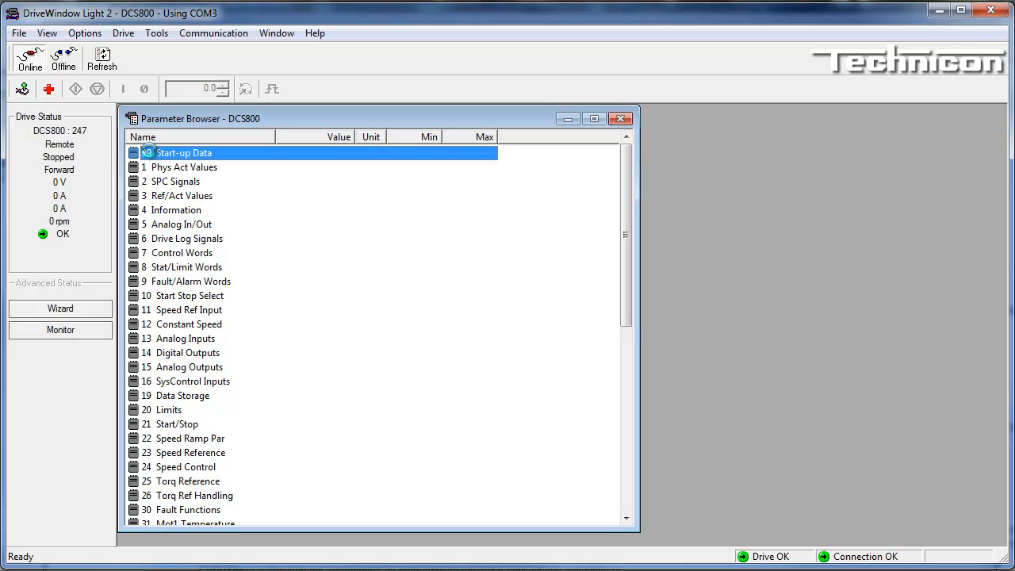
double_click(147, 152)
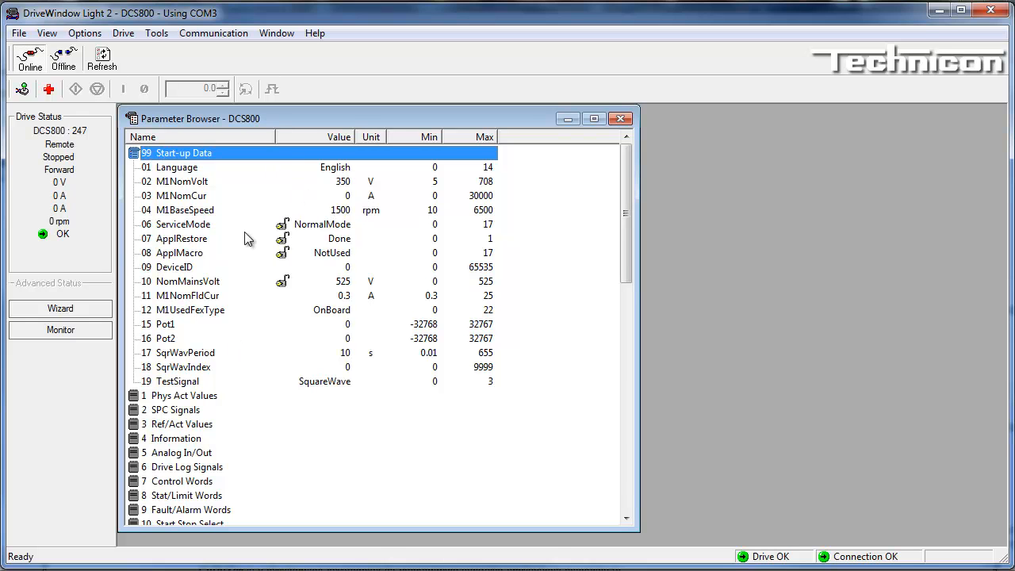
double_click(167, 155)
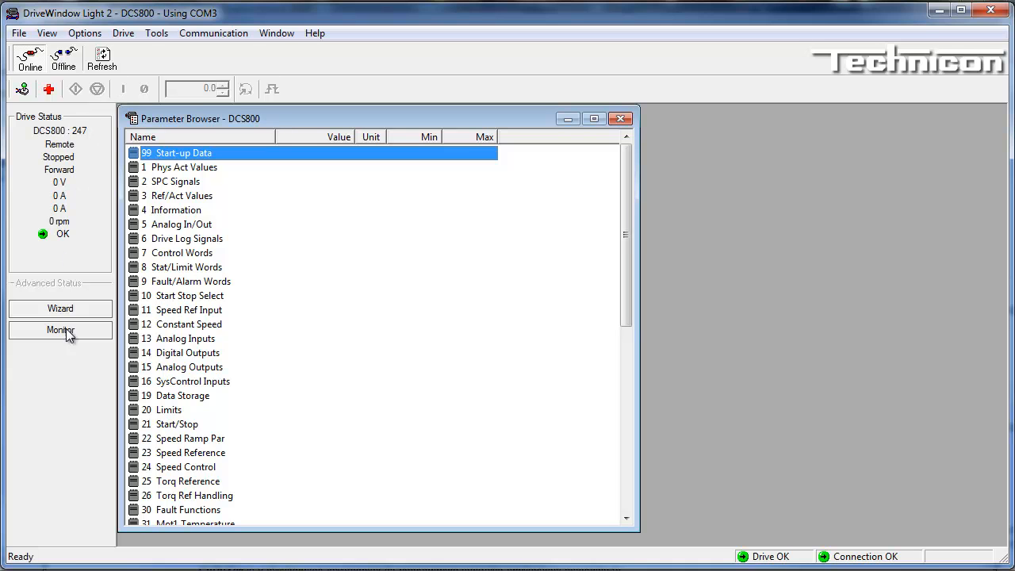
- Launch the DriveAP for DCS800 tool for the connected drive
click(26, 35)
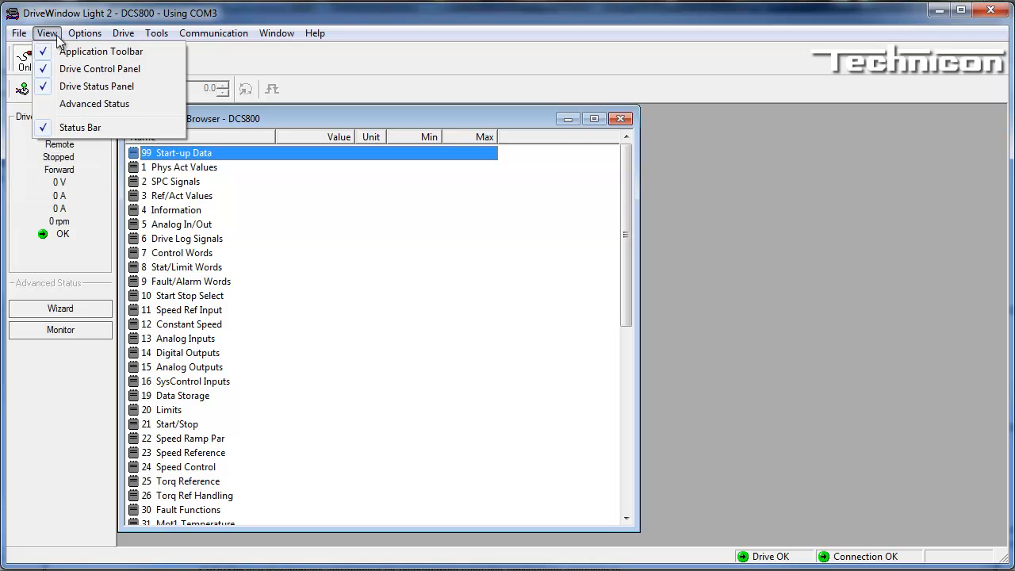
mouse_move(79, 36)
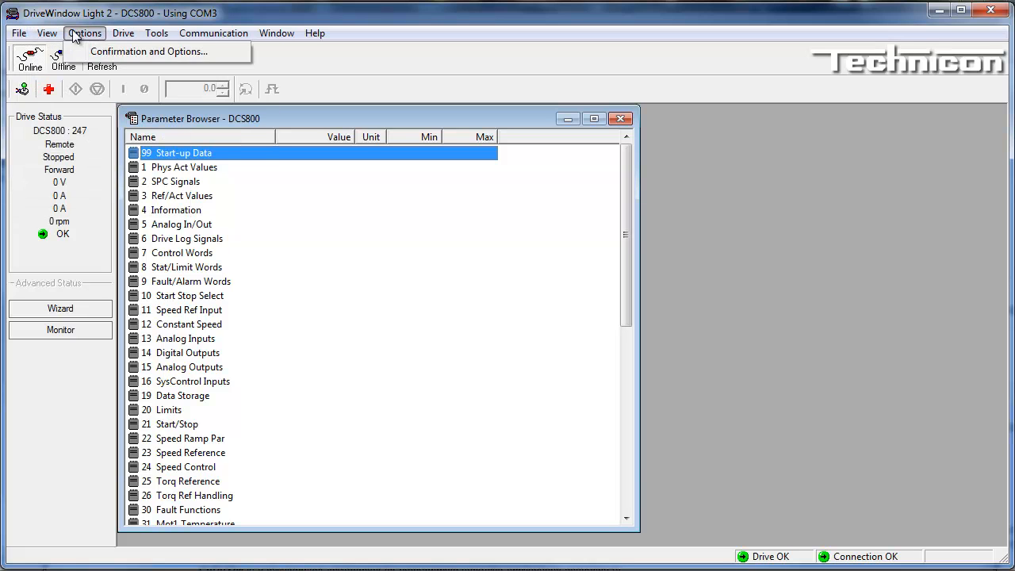
mouse_move(24, 34)
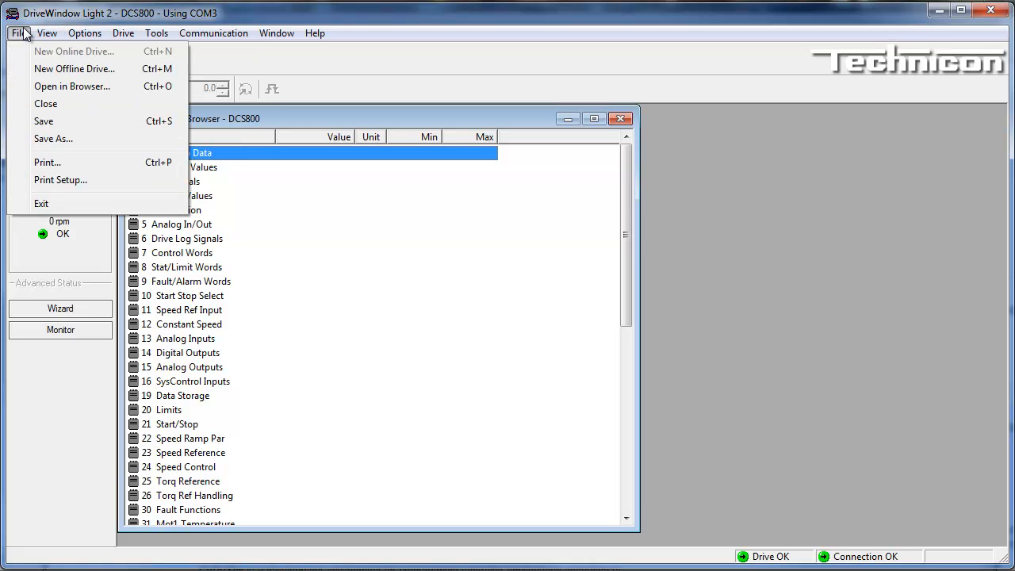
mouse_move(156, 42)
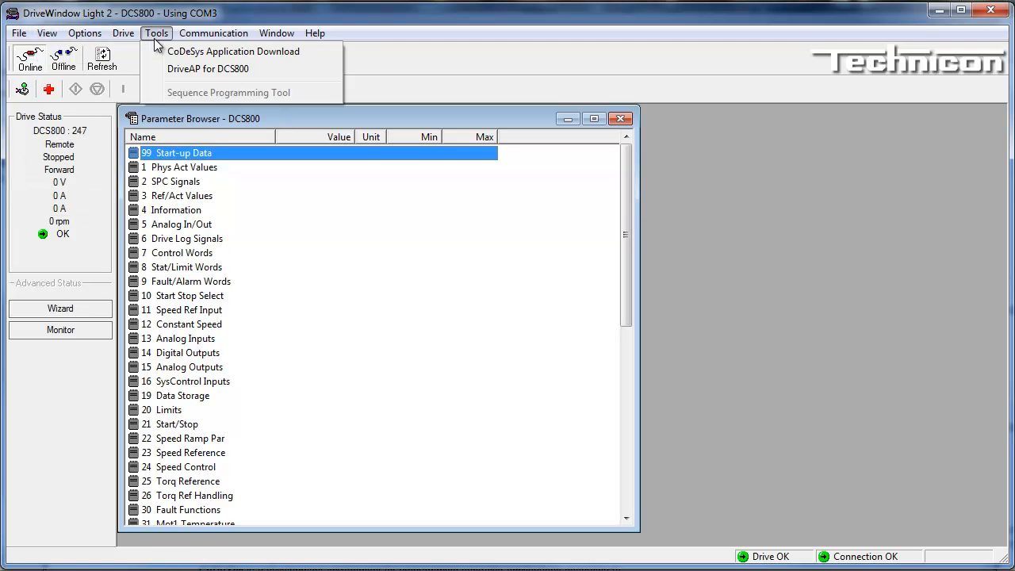
click(182, 72)
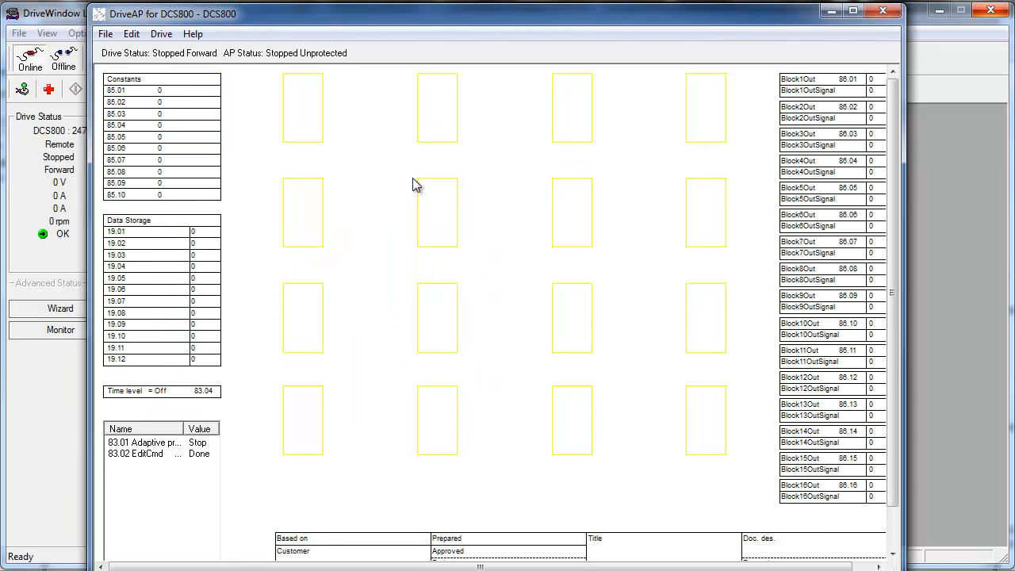
- Switch the adaptive program on the drive to Edit mode
scroll(468, 198, down, 2)
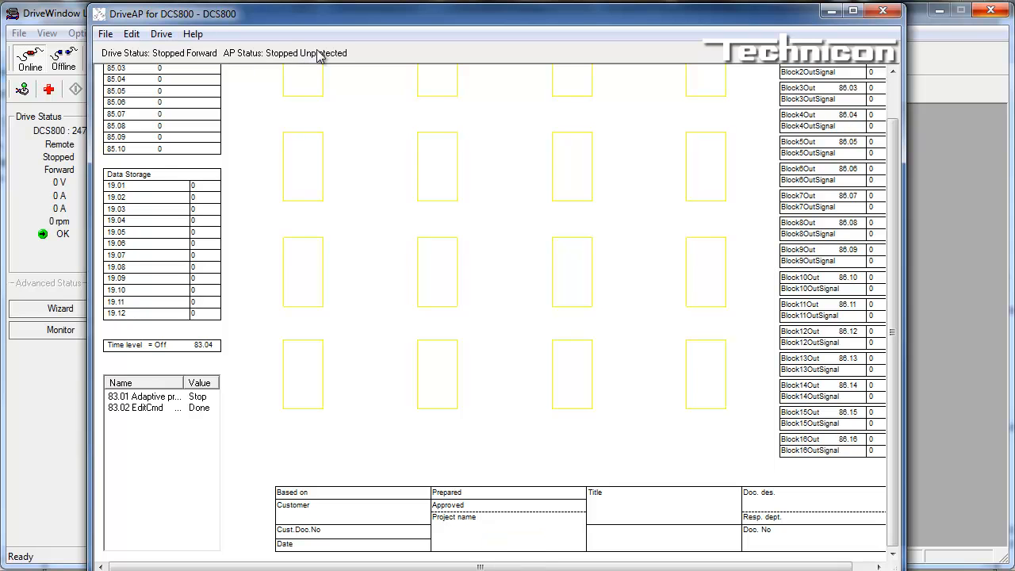
click(163, 36)
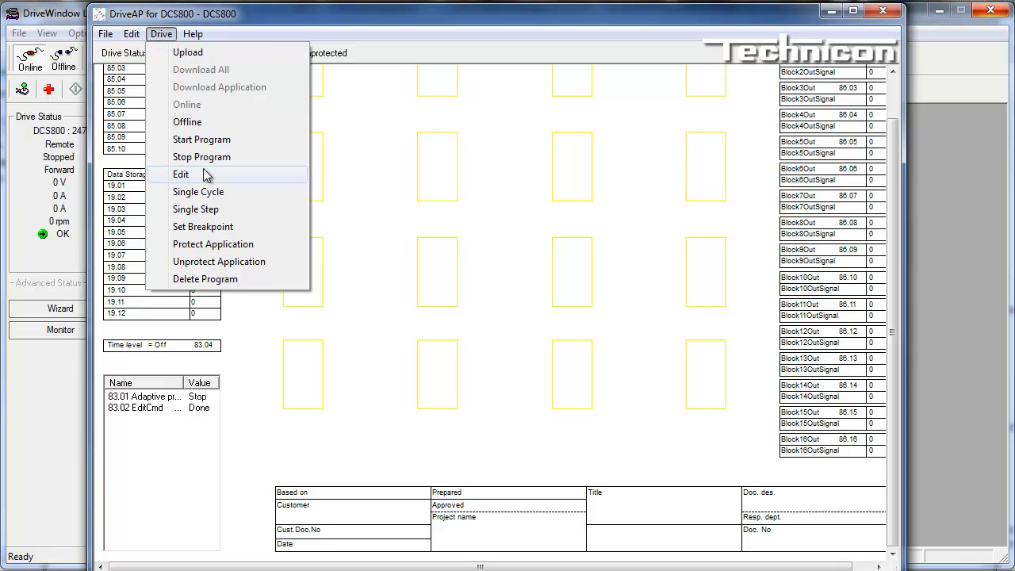
click(204, 174)
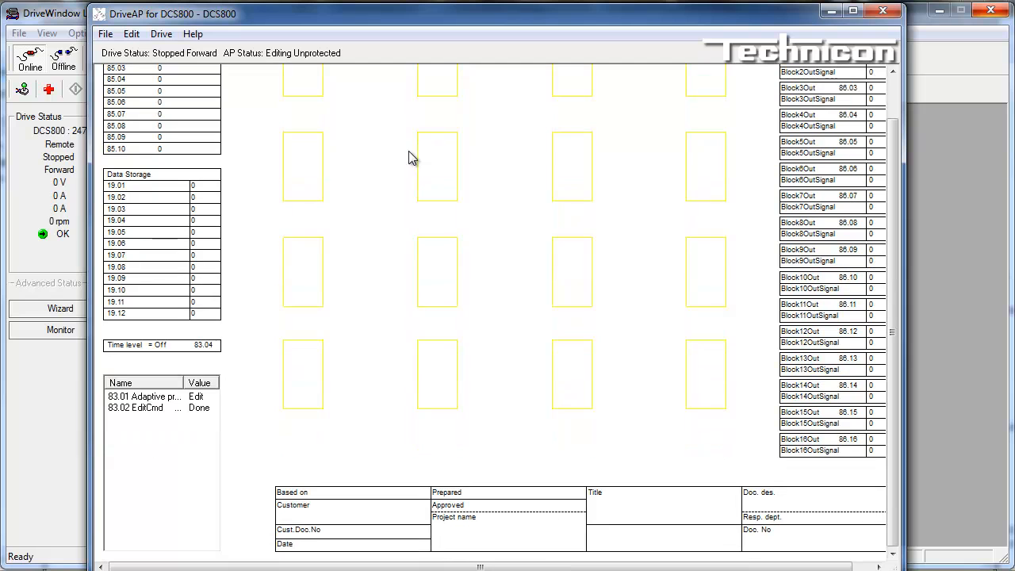
- View the header block data form of the diagram's title block and close it without entering anything
double_click(466, 532)
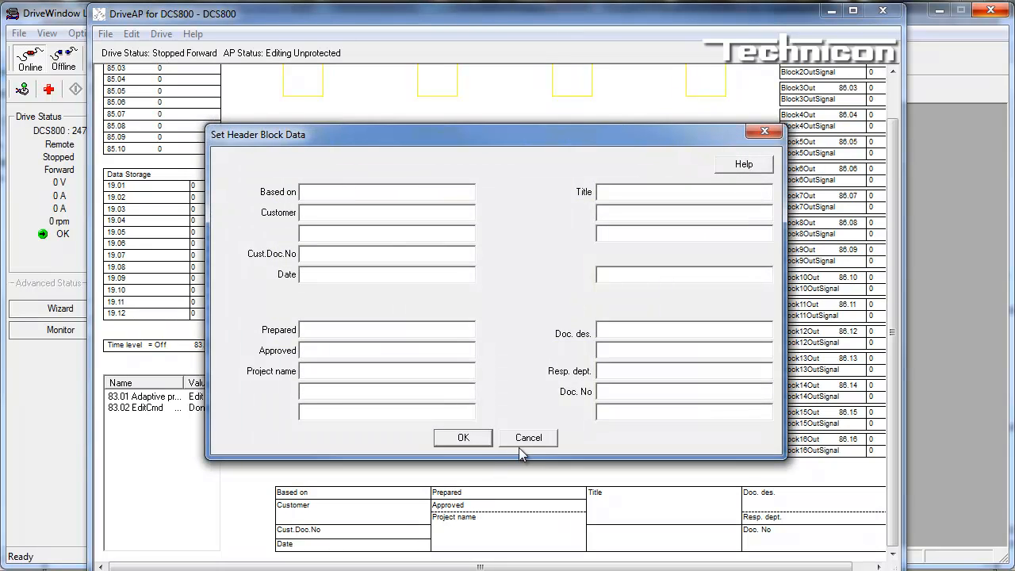
click(524, 440)
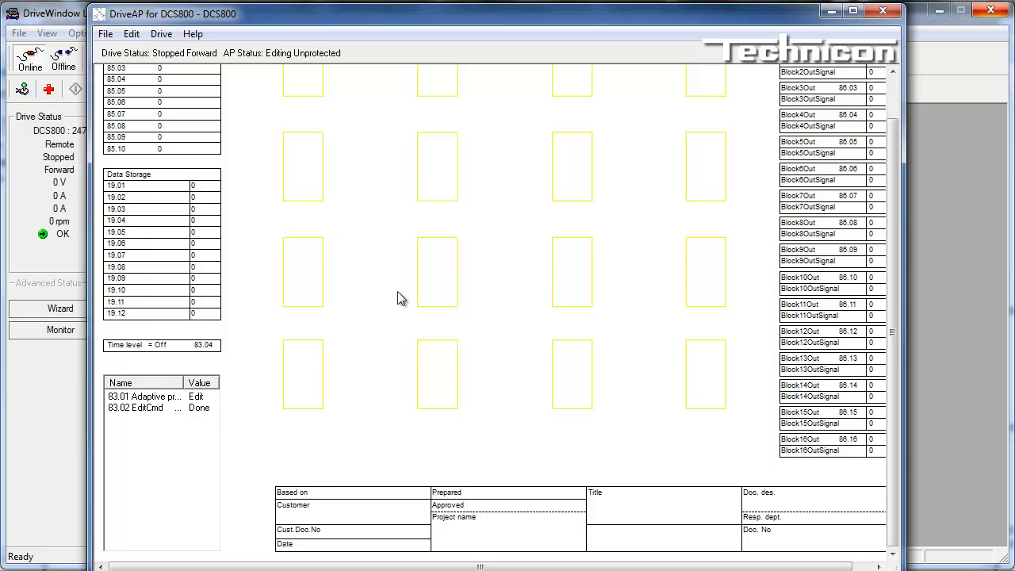
scroll(424, 444, up, 1)
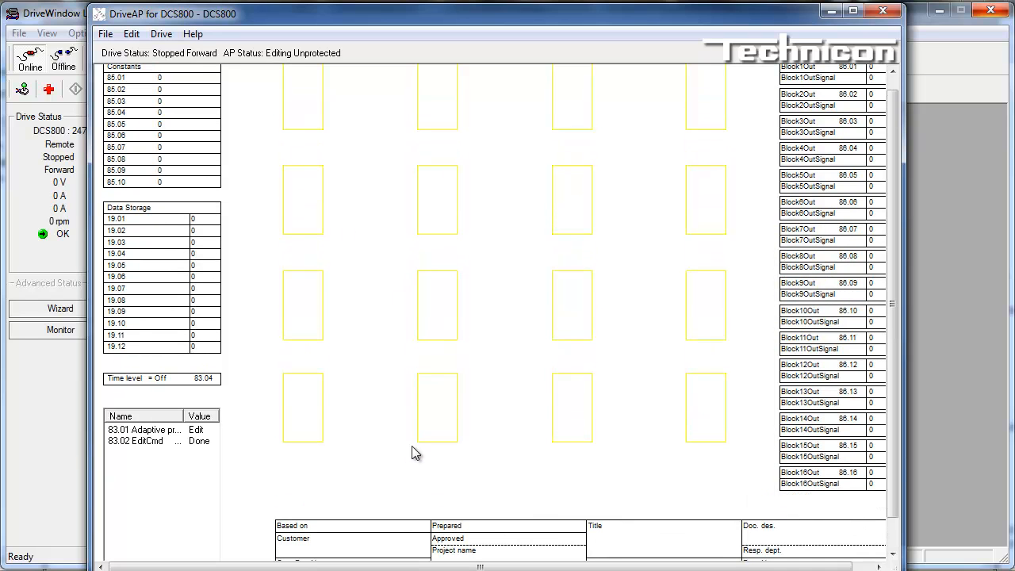
scroll(411, 453, down, 1)
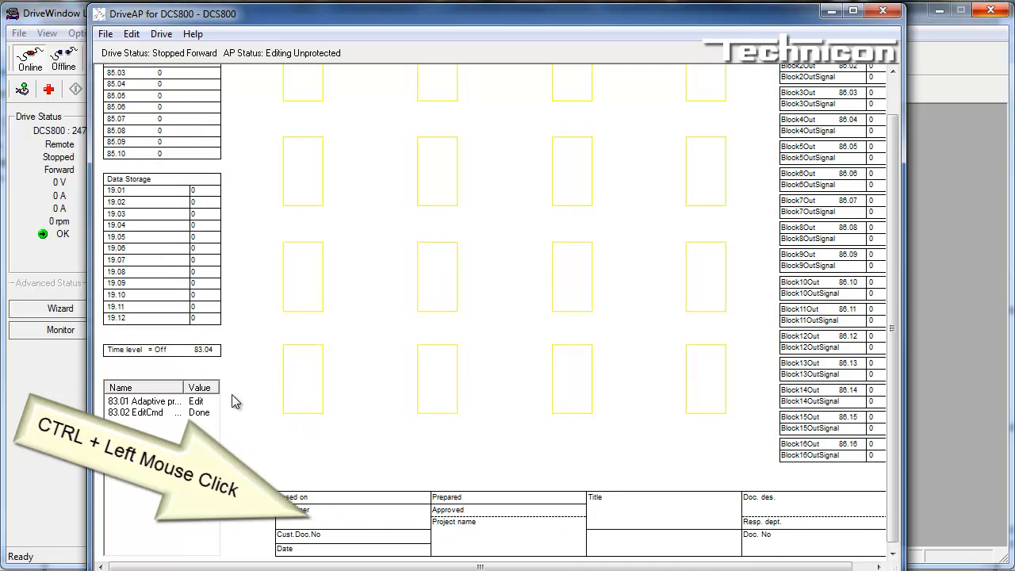
scroll(333, 401, down, 1)
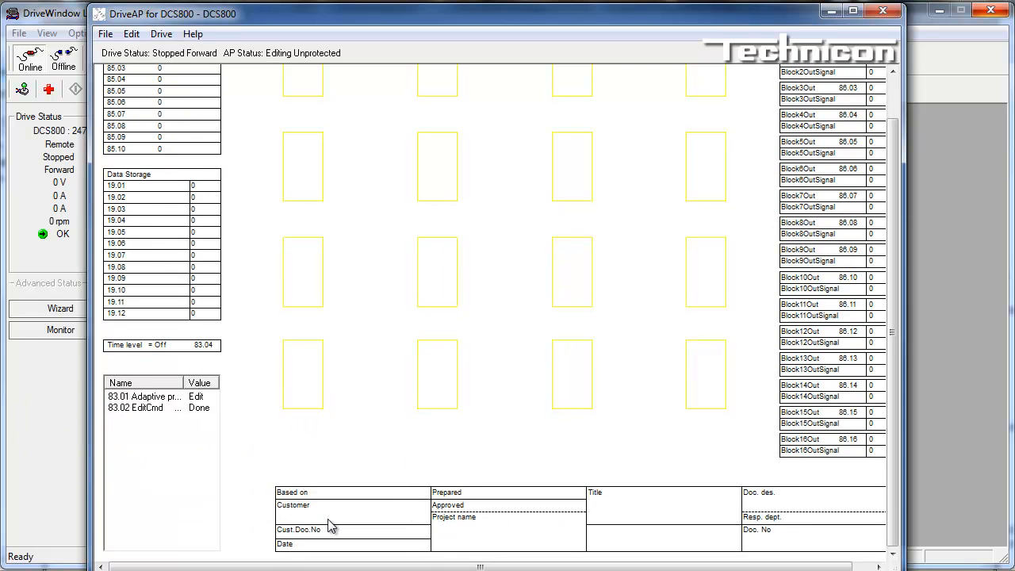
ctrl+click(381, 514)
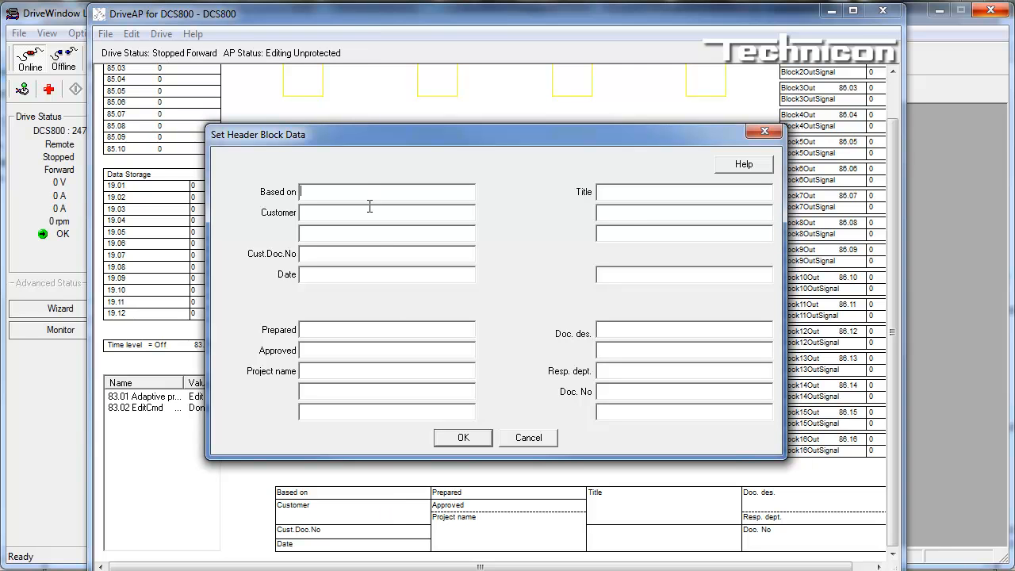
click(528, 438)
- Insert an AND function block before Block 1 in the first block position of the diagram
scroll(559, 306, up, 1)
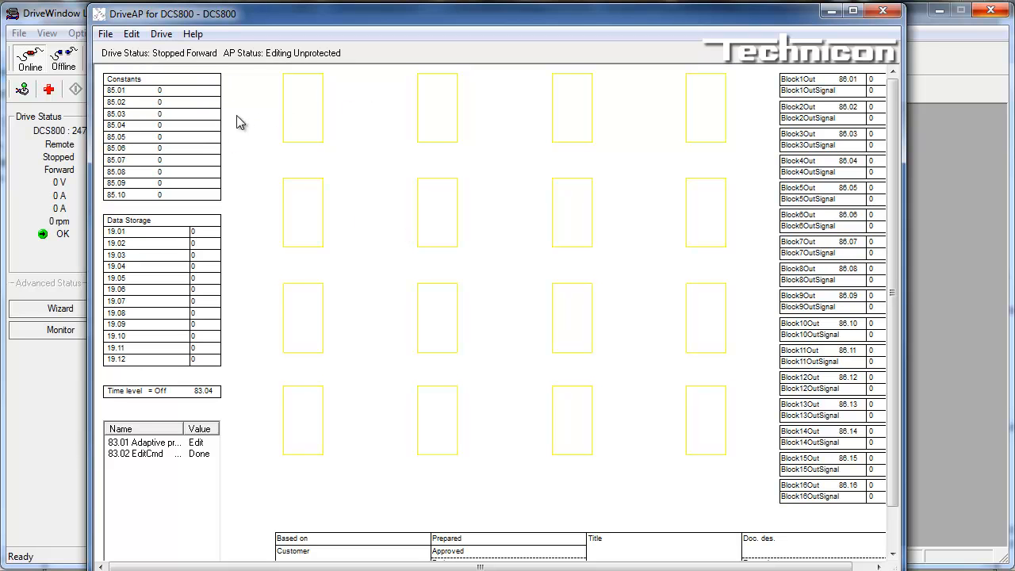
ctrl+click(302, 116)
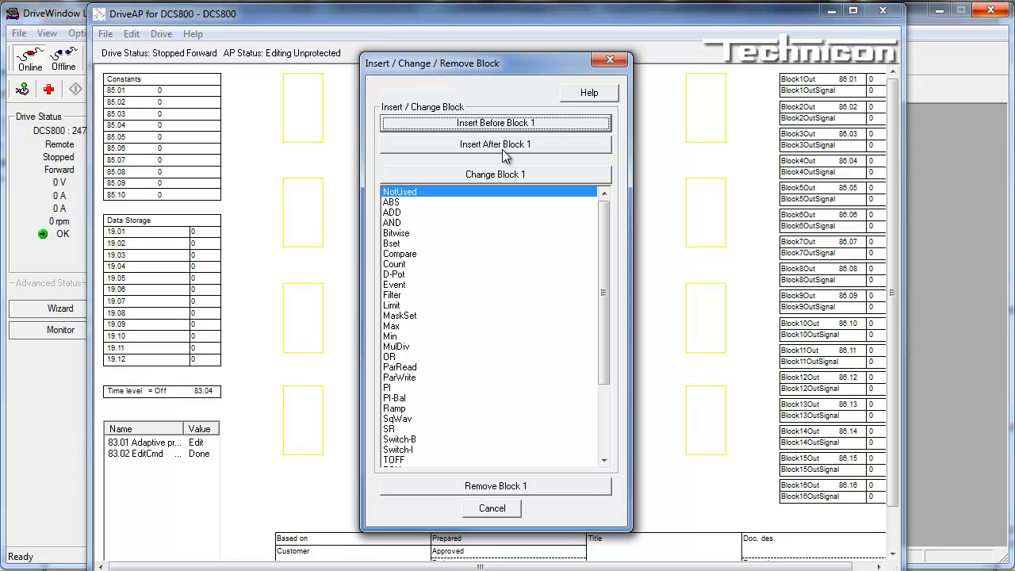
mouse_move(605, 212)
mouse_down()
mouse_move(608, 307)
mouse_move(605, 194)
mouse_up()
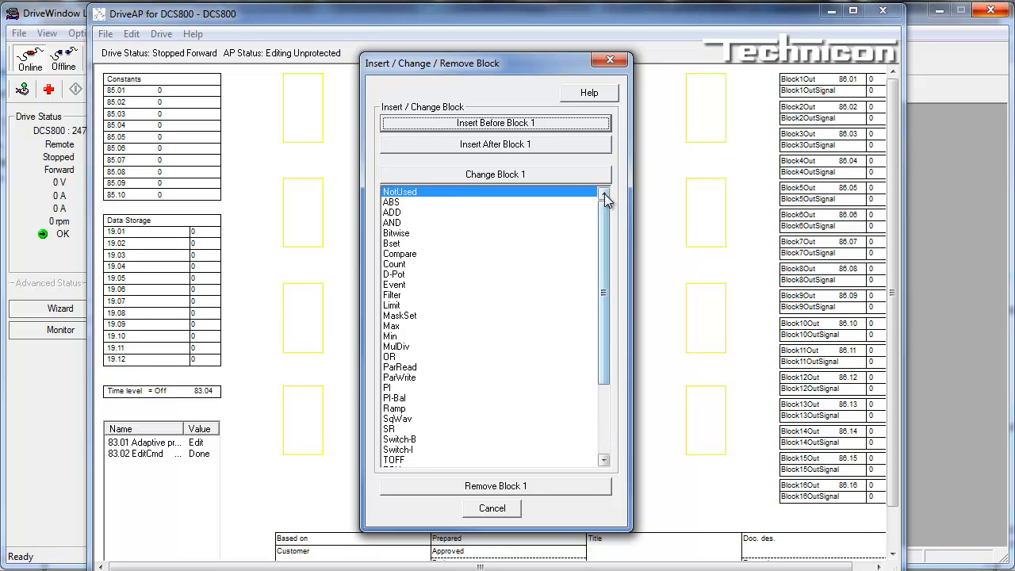
click(392, 223)
click(485, 127)
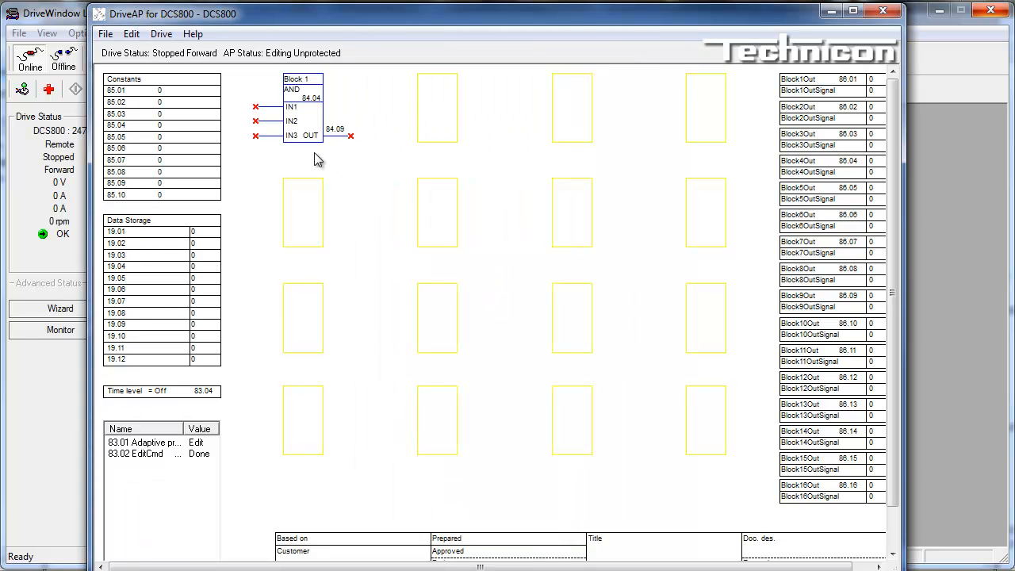
- Open the pointer settings for the AND block's IN1 input and look through the Parameter list, selecting 1.21 M2 MotTemperatureCalc as a trial
click(256, 107)
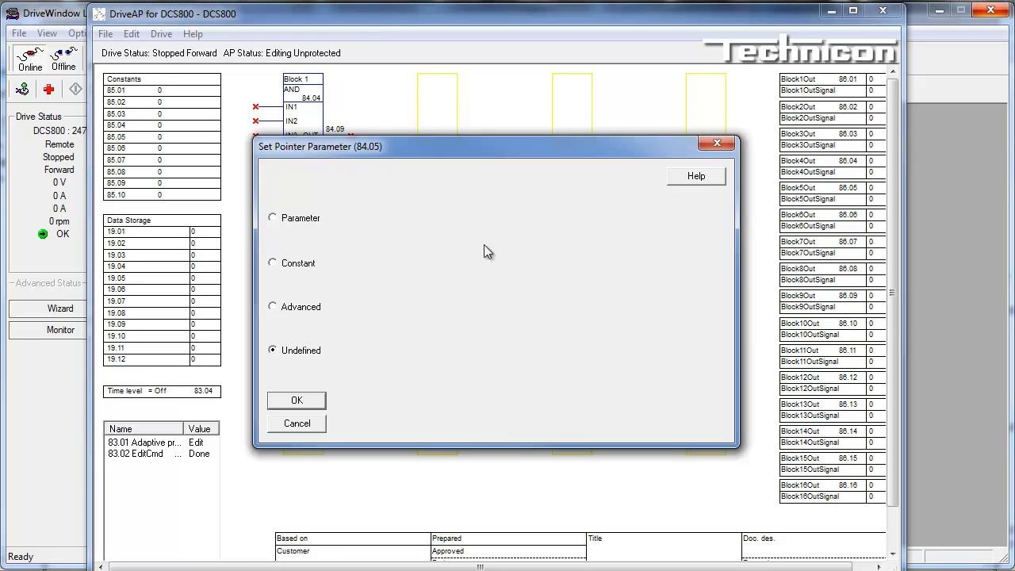
drag(419, 145, 519, 107)
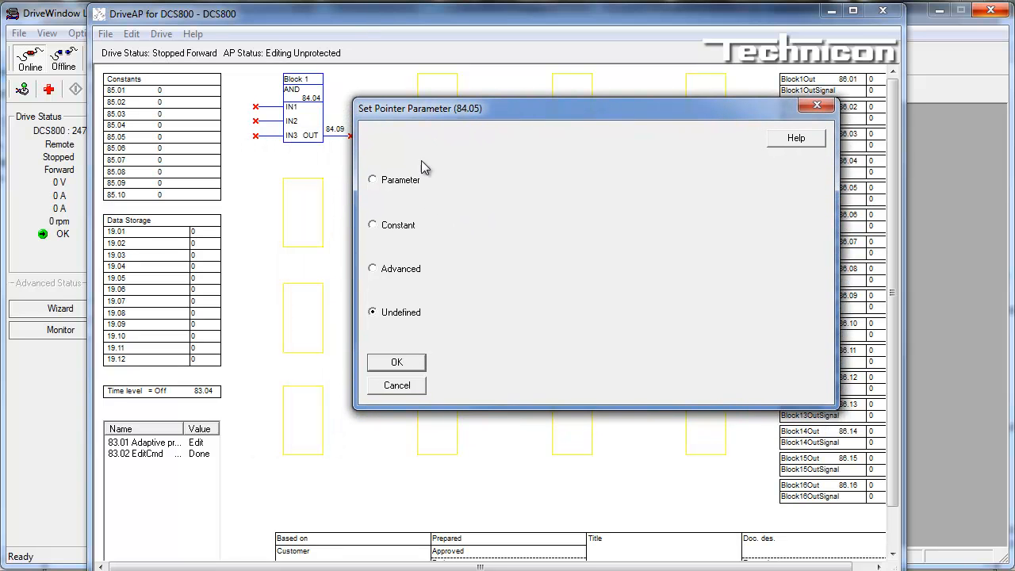
click(373, 180)
mouse_move(708, 234)
mouse_down()
mouse_move(704, 344)
mouse_move(689, 230)
mouse_up()
click(555, 232)
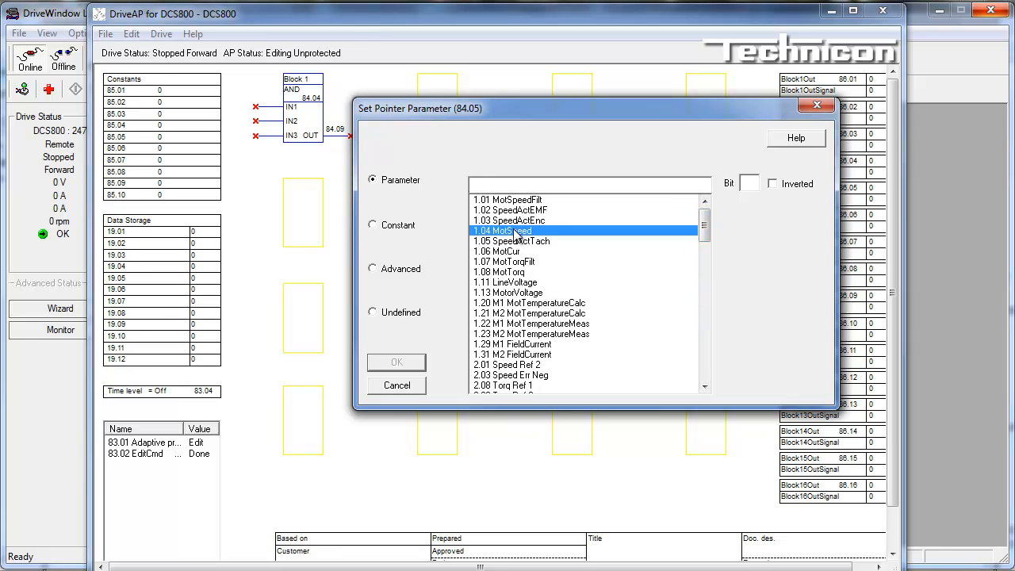
click(519, 314)
scroll(570, 343, down, 5)
scroll(706, 264, down, 3)
scroll(704, 266, down, 3)
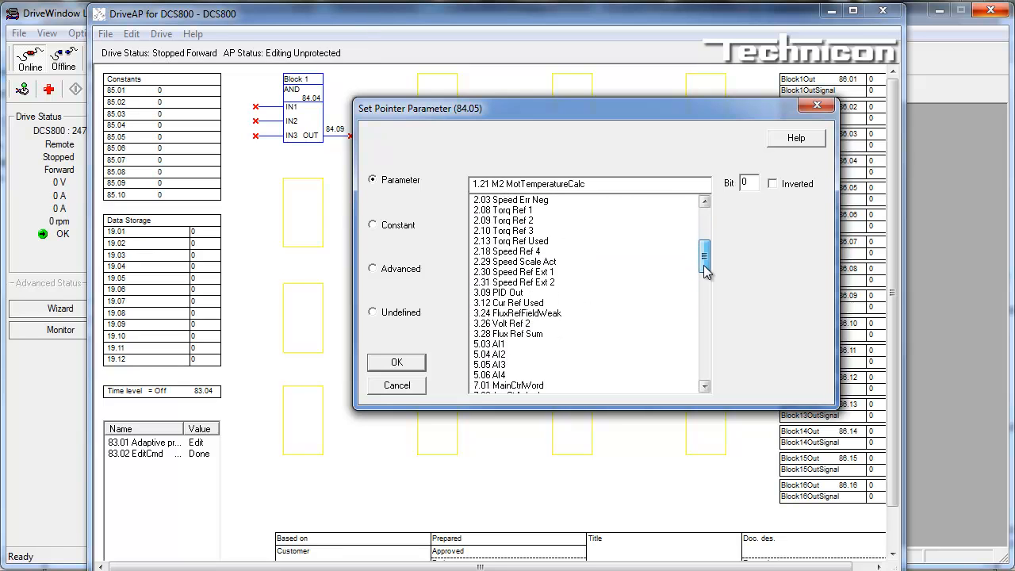
scroll(704, 274, up, 1)
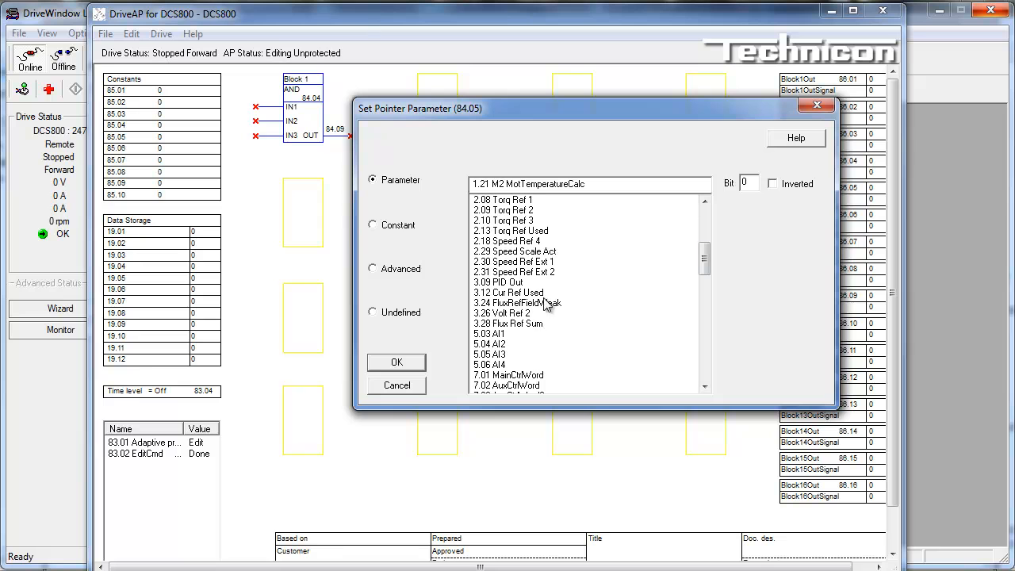
scroll(581, 288, up, 1)
scroll(600, 294, up, 1)
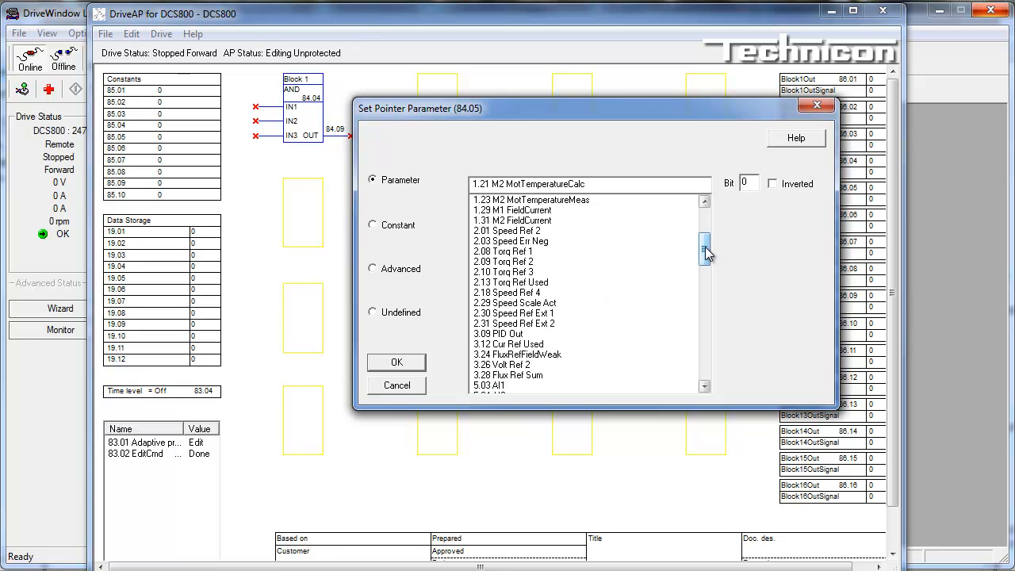
drag(705, 246, 707, 265)
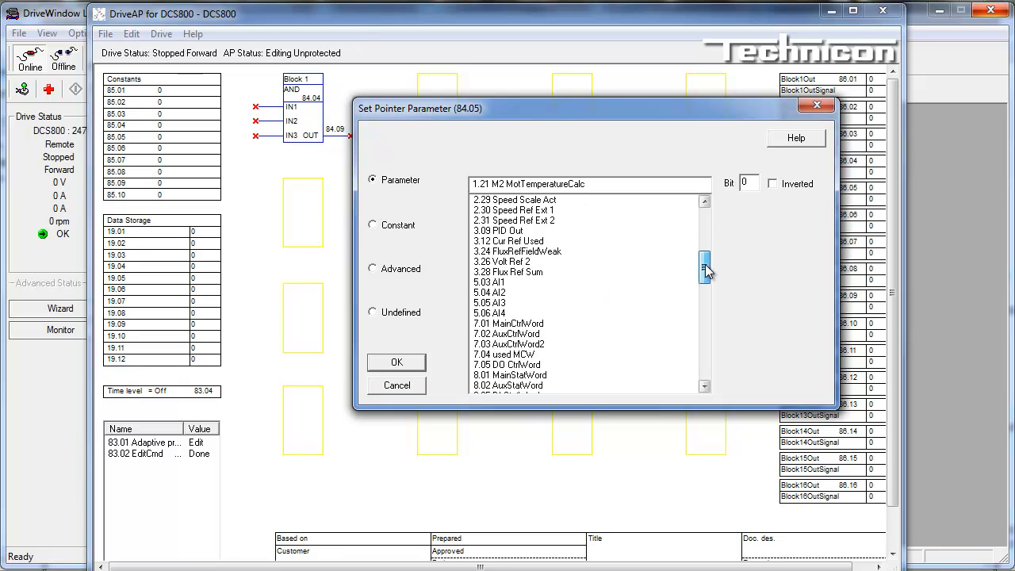
- View the Constant and Advanced pointer types for input IN1, and return it to Undefined
click(390, 227)
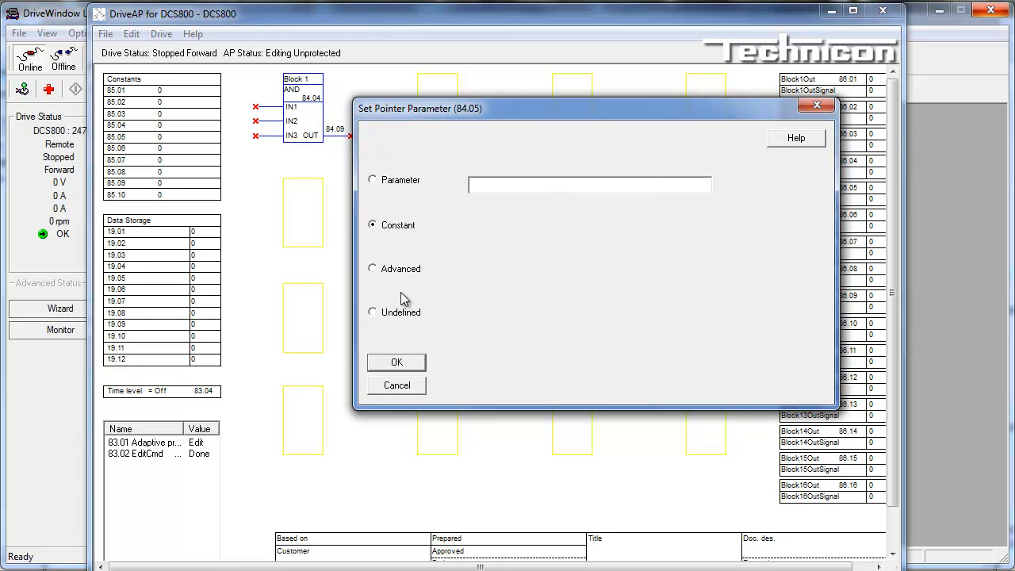
click(399, 271)
click(410, 317)
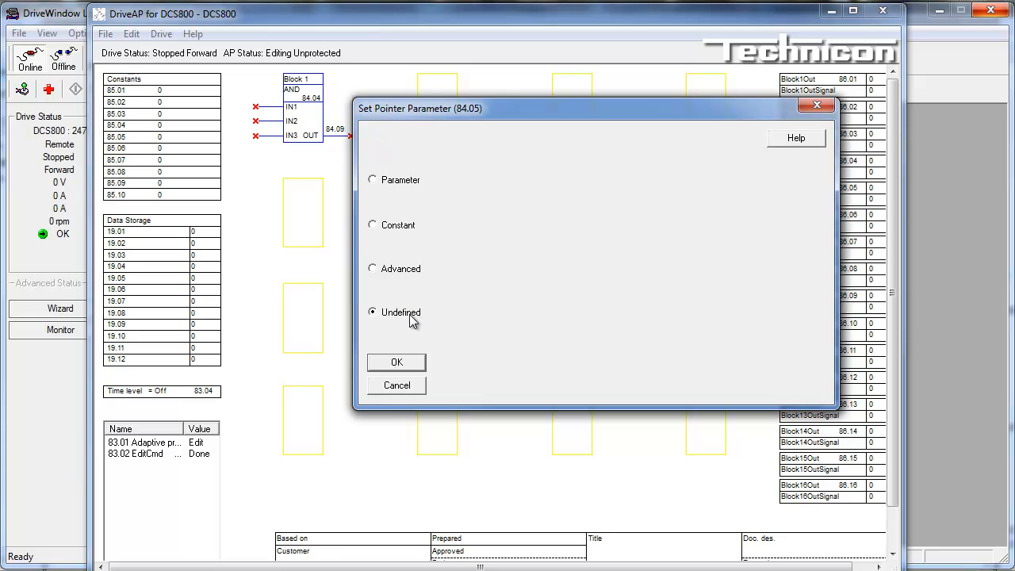
- Cancel the IN1 pointer settings and connect Block 1's output signal to 14.01 DO1 Index
click(415, 385)
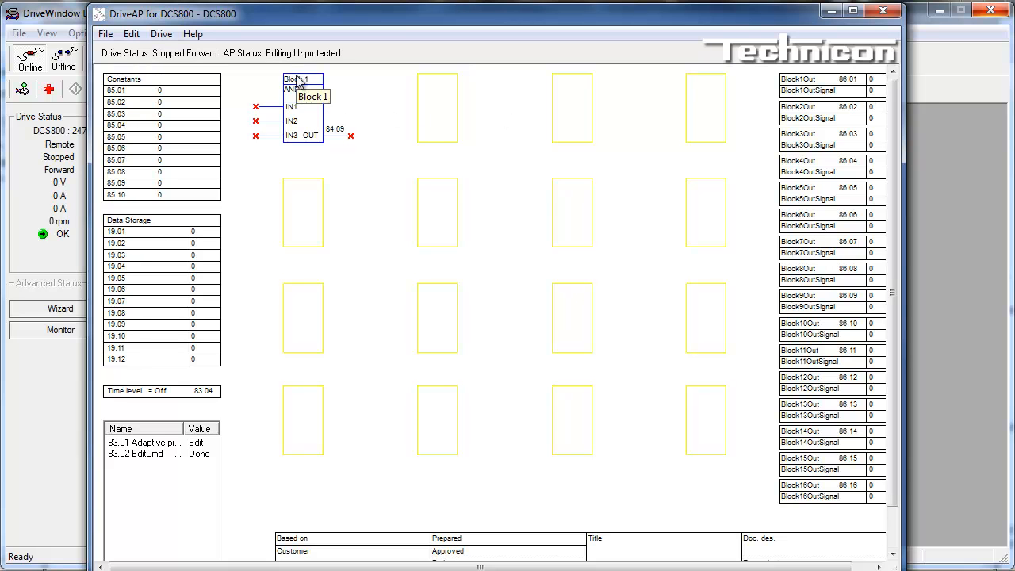
double_click(855, 93)
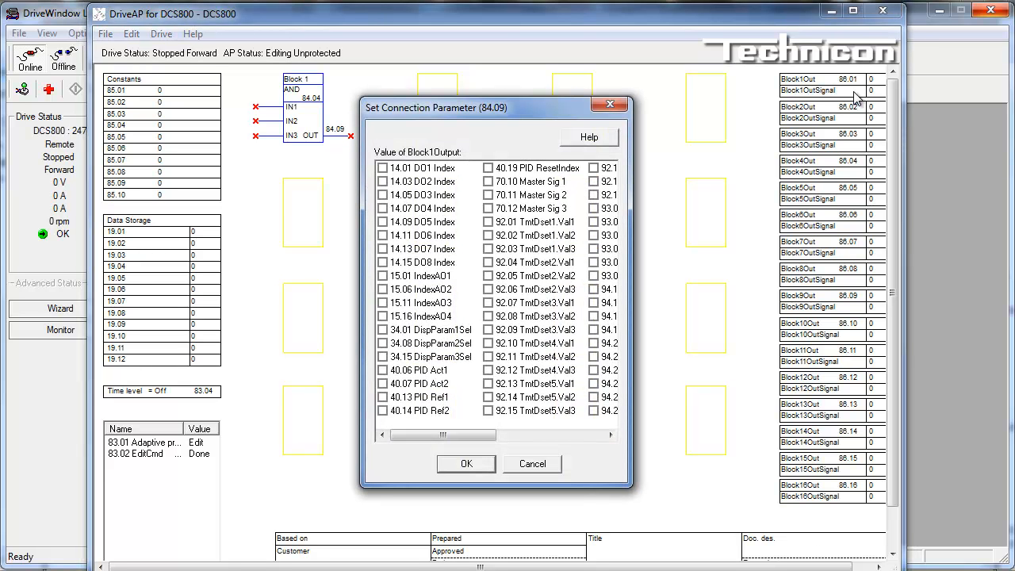
drag(459, 435, 427, 438)
click(382, 182)
click(382, 195)
click(382, 195)
click(382, 182)
click(382, 168)
mouse_move(459, 441)
mouse_down()
mouse_move(586, 441)
mouse_move(458, 436)
mouse_up()
click(398, 169)
click(466, 464)
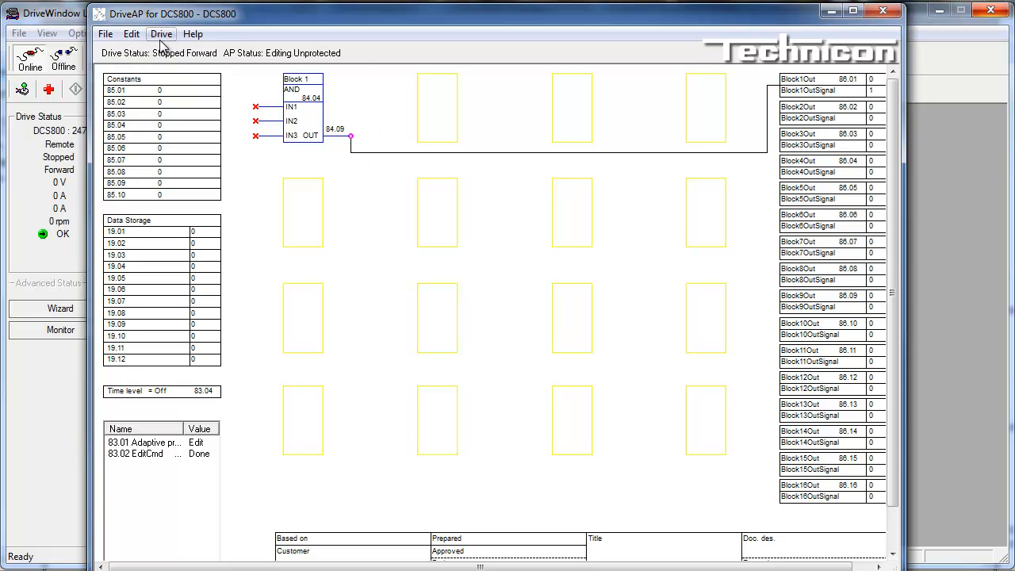
click(104, 34)
mouse_move(161, 33)
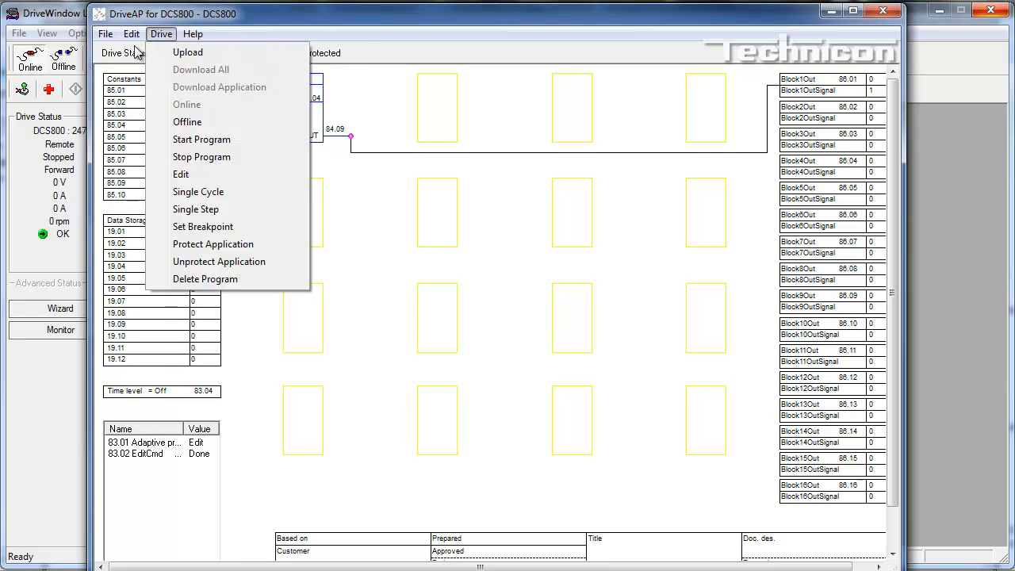
mouse_move(104, 33)
click(138, 194)
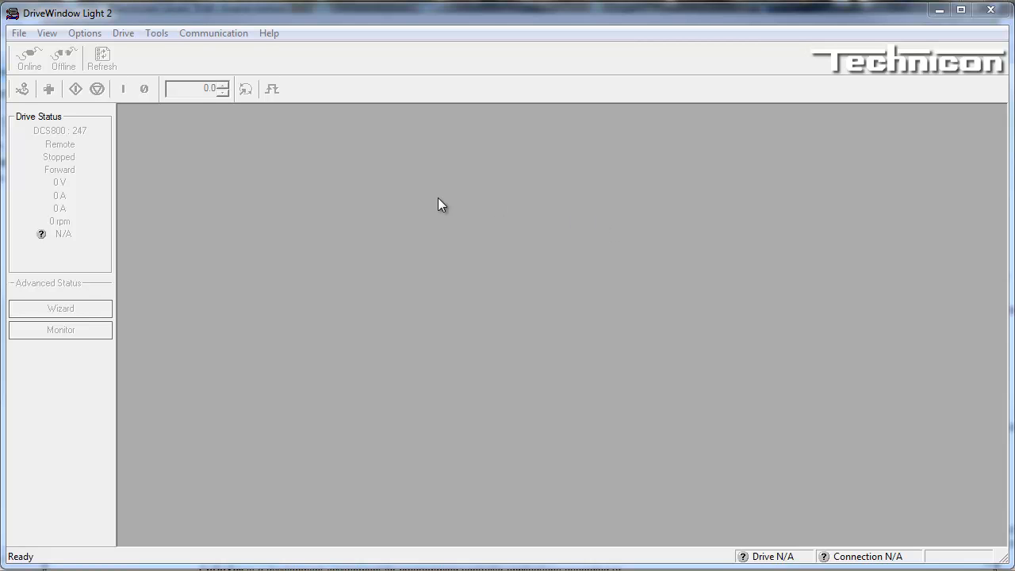
- Open the drive file DCS800 - AT GVM 6_23_2011_Final and enlarge its Parameter Browser window
click(21, 35)
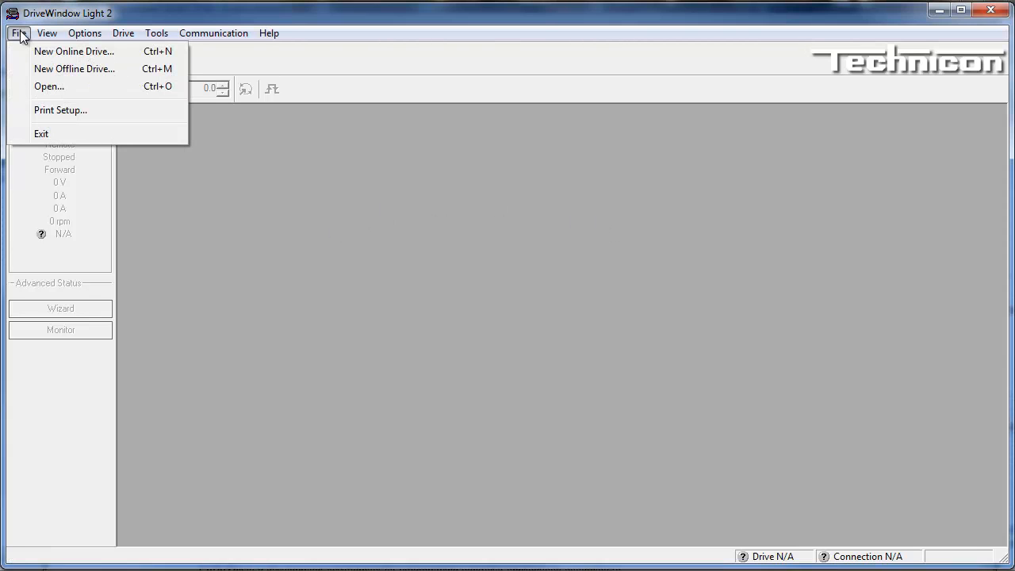
click(43, 87)
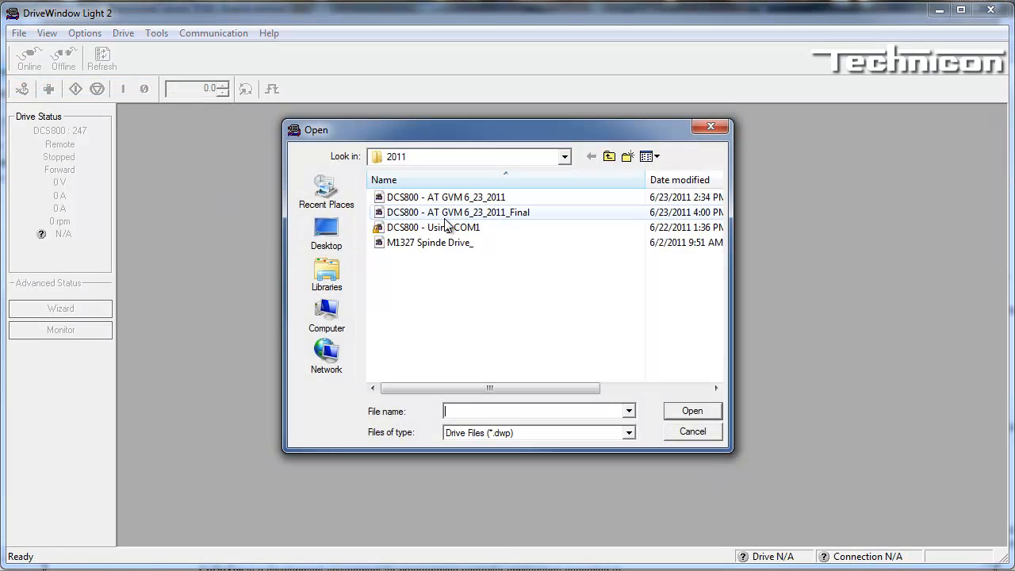
click(445, 214)
click(675, 409)
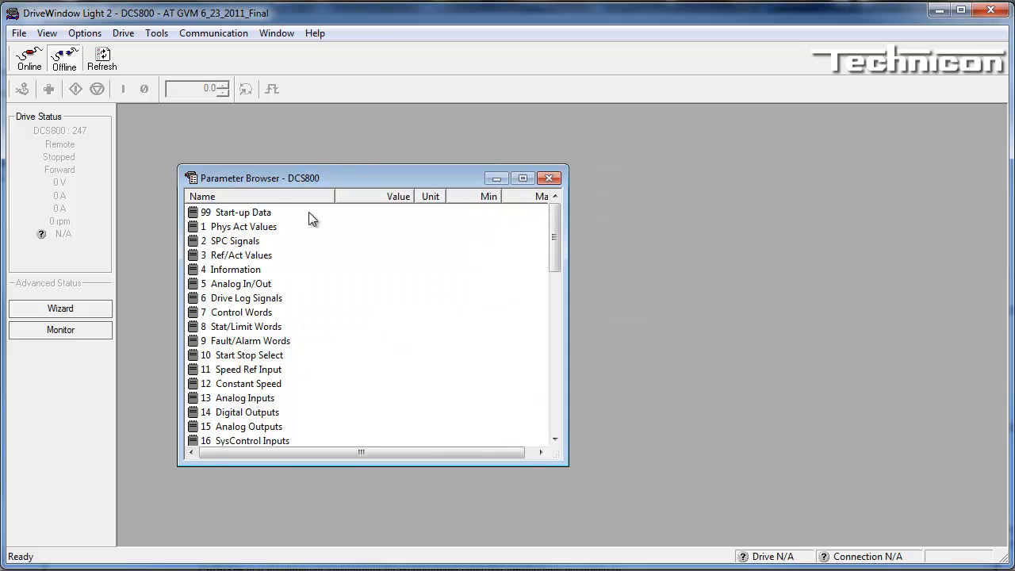
drag(297, 173, 241, 117)
drag(502, 408, 690, 544)
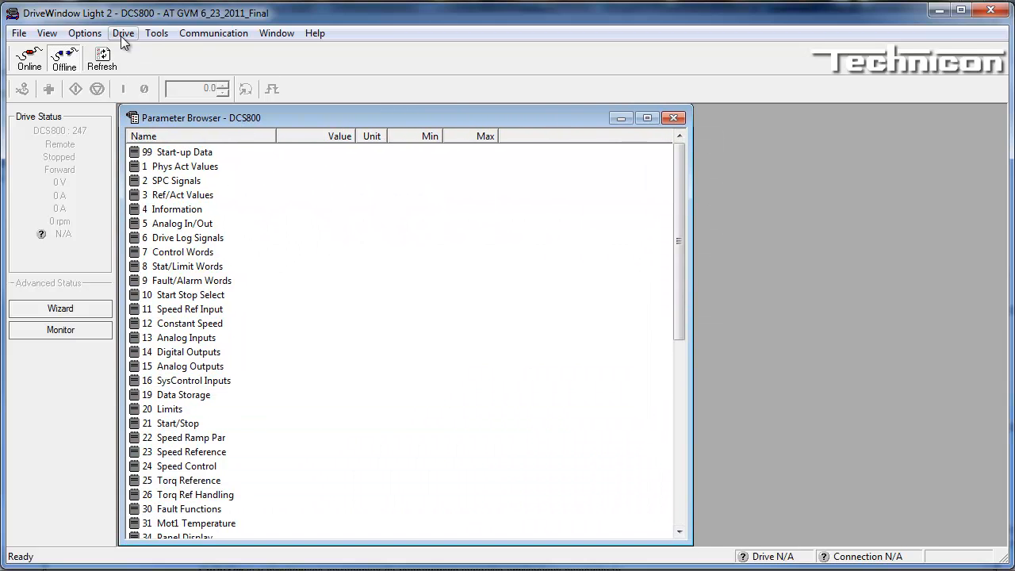
- Upload all parameters from the drive and launch DriveAP for DCS800
click(145, 36)
mouse_move(119, 32)
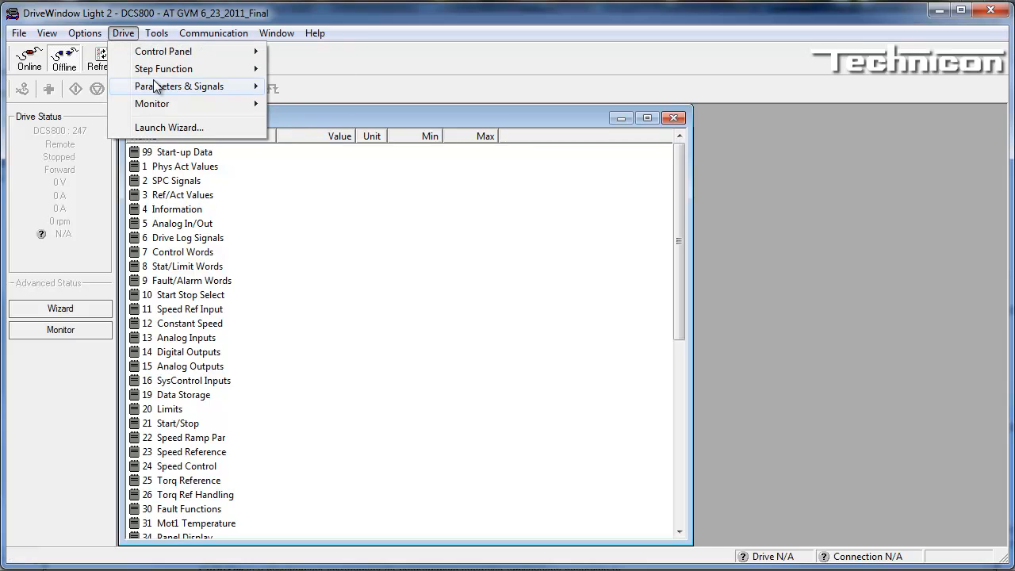
mouse_move(154, 82)
click(309, 154)
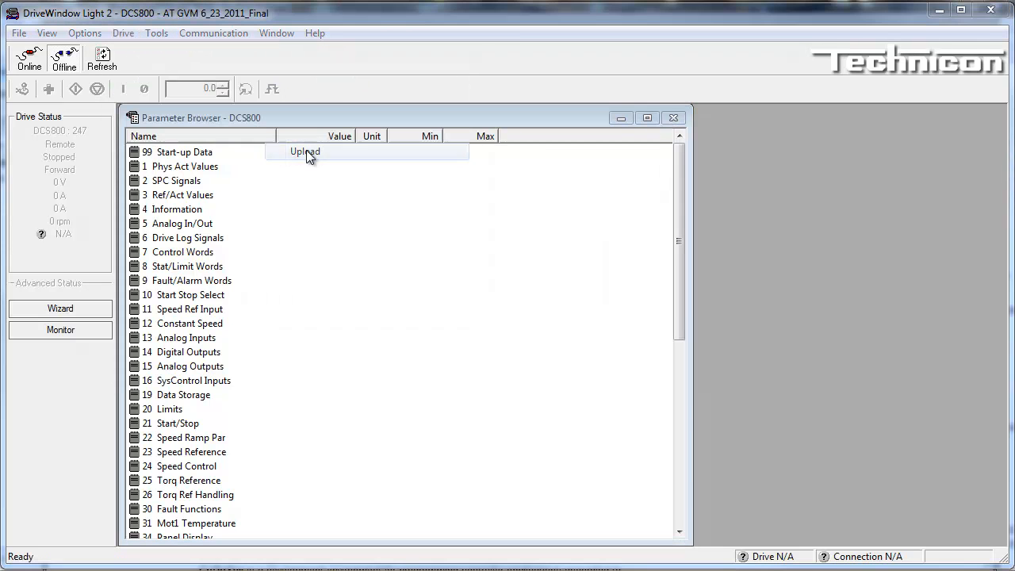
click(634, 327)
click(122, 33)
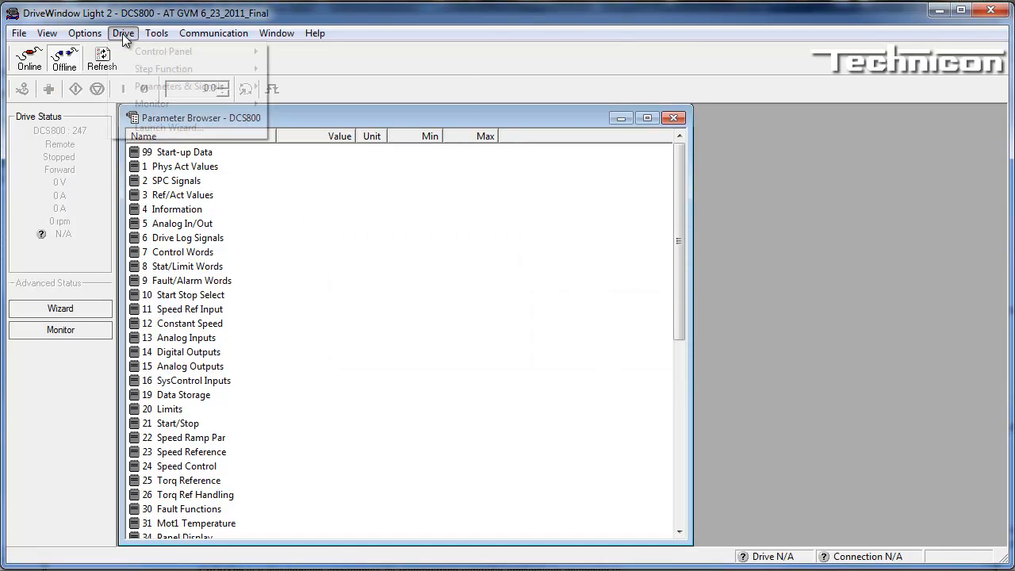
mouse_move(220, 90)
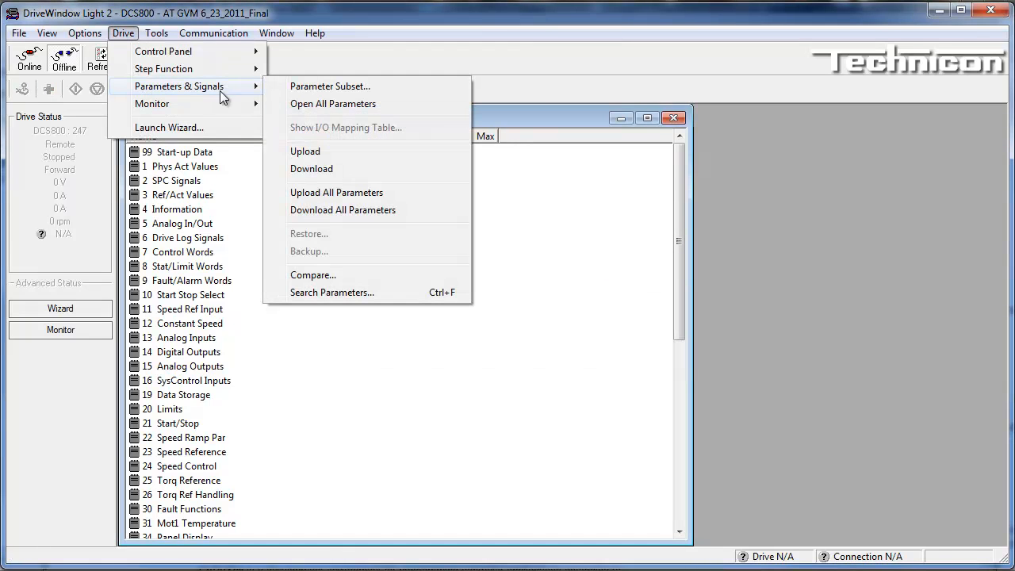
click(333, 194)
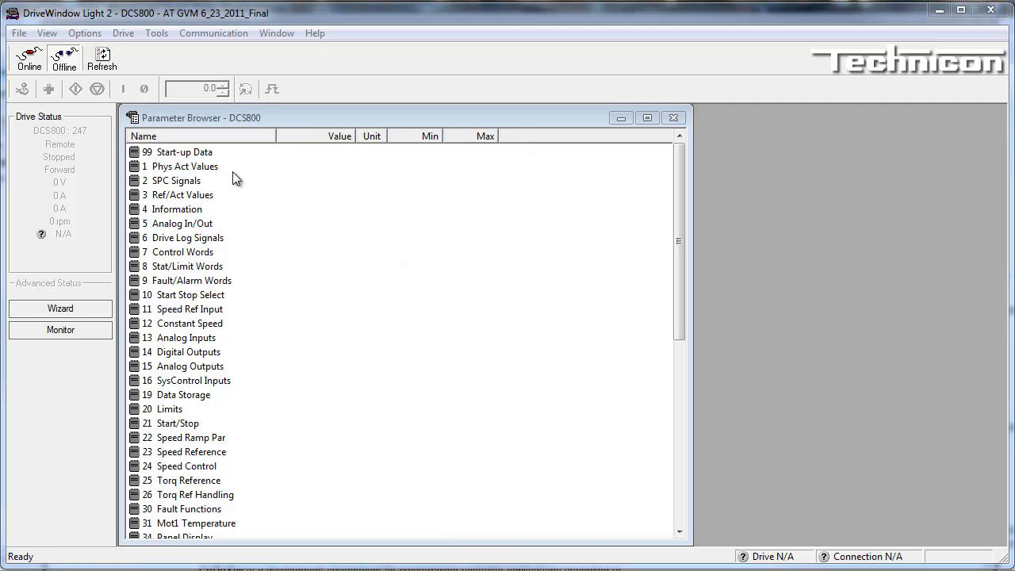
click(156, 34)
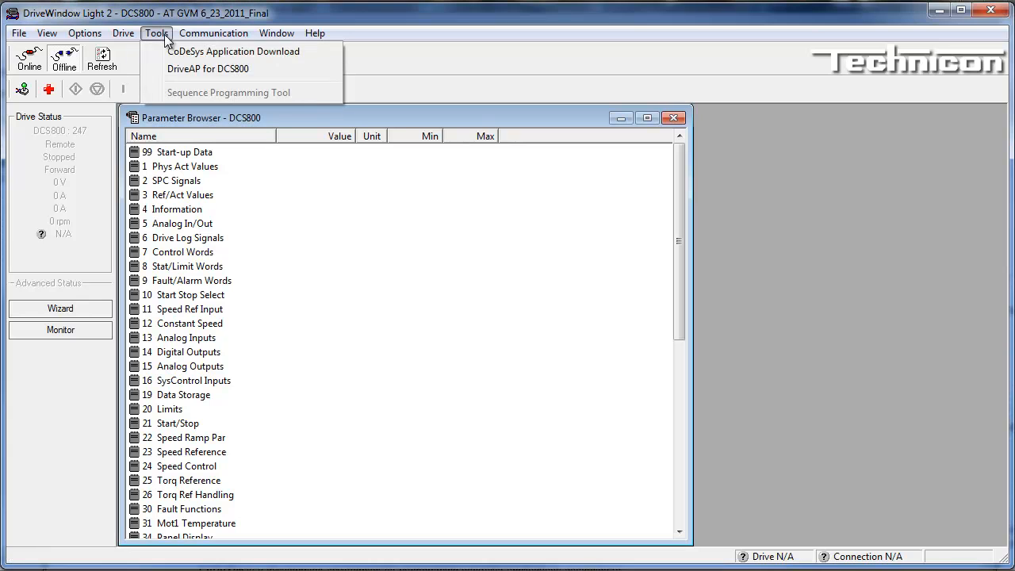
click(183, 72)
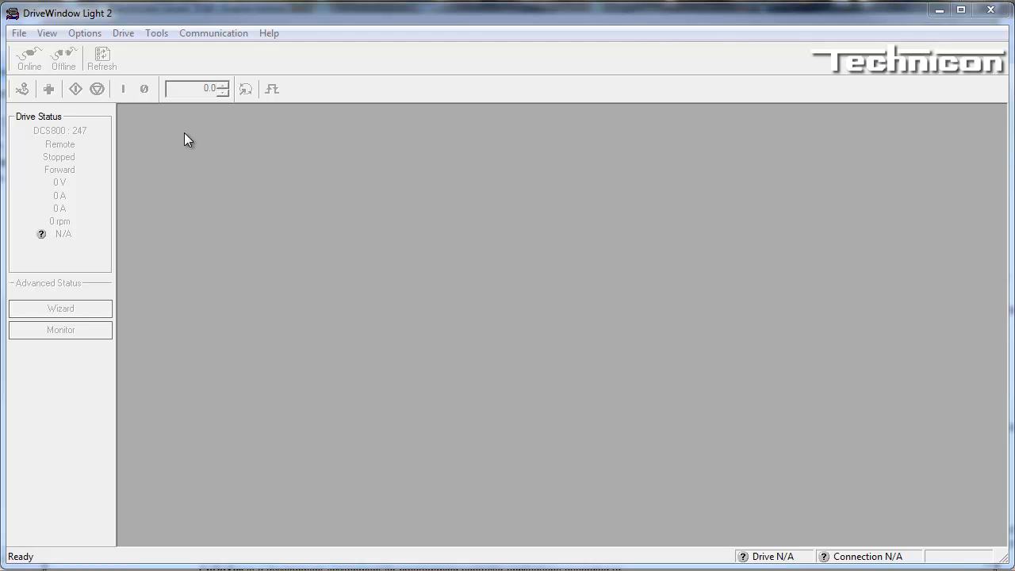
- Open the saved drive file DCS800 - AT GVM 6_23_2011_Final again and maximize its Parameter Browser
click(19, 32)
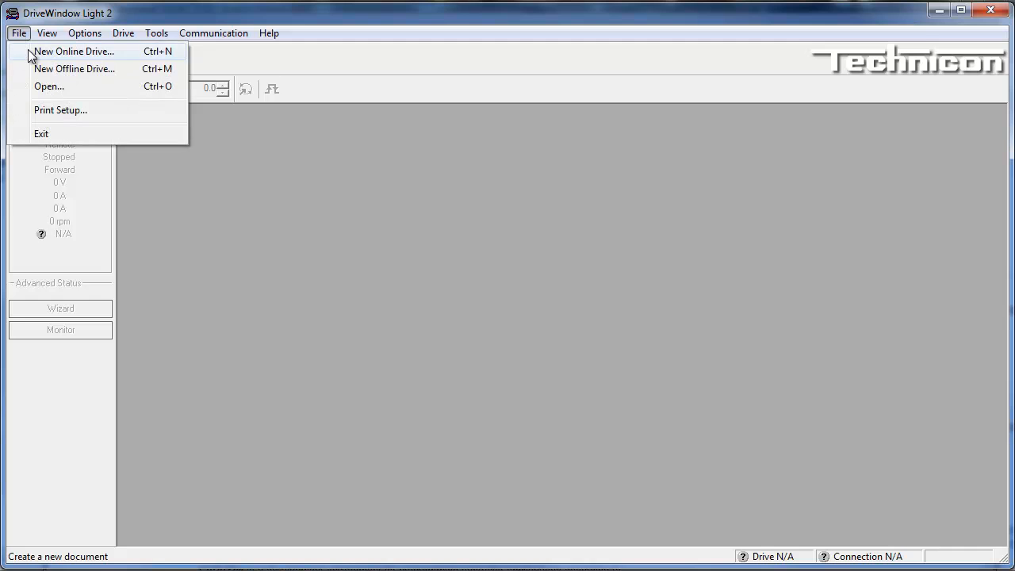
click(43, 94)
click(444, 211)
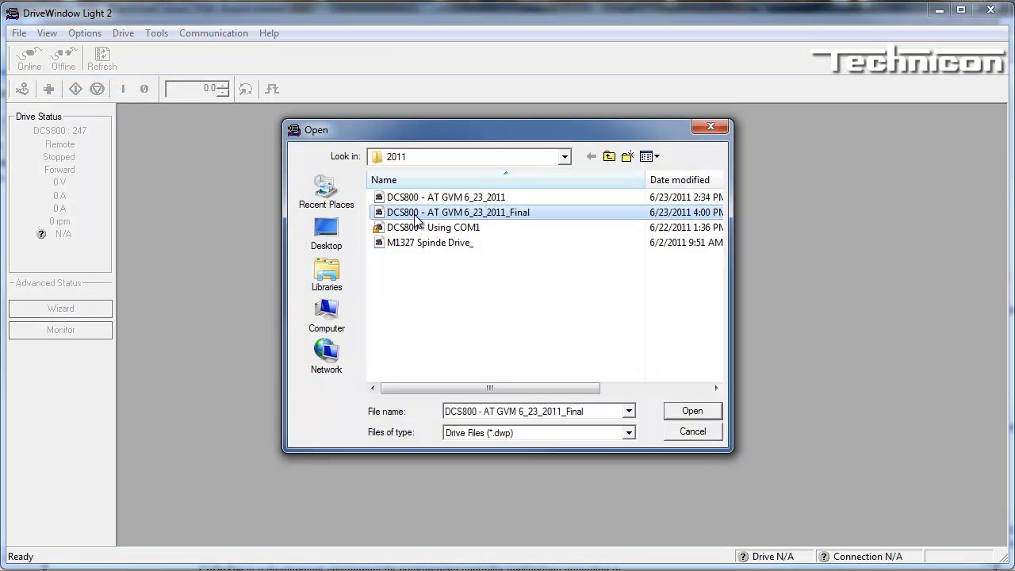
click(692, 411)
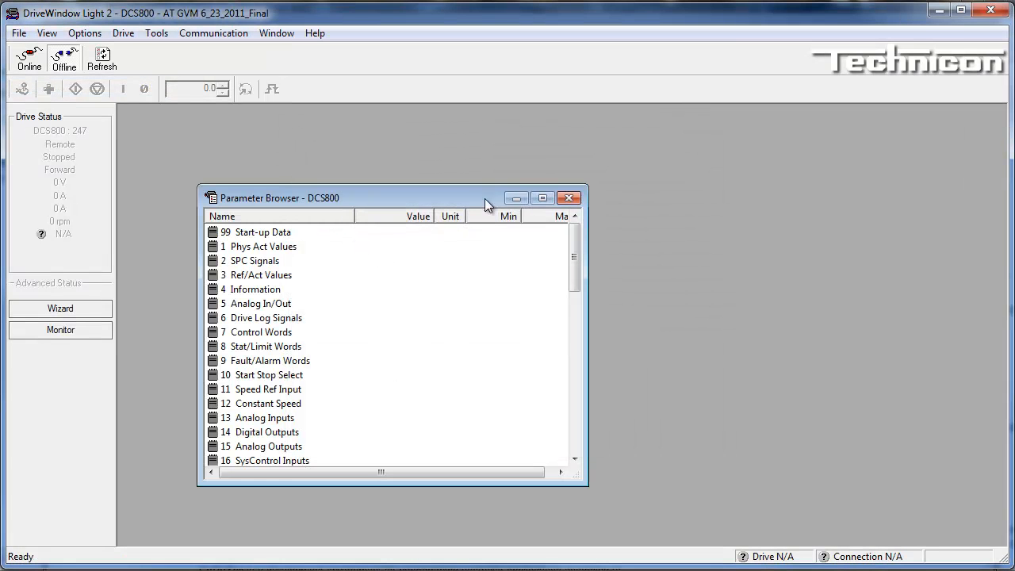
click(543, 199)
- Download all parameters of the opened file to the drive
click(141, 33)
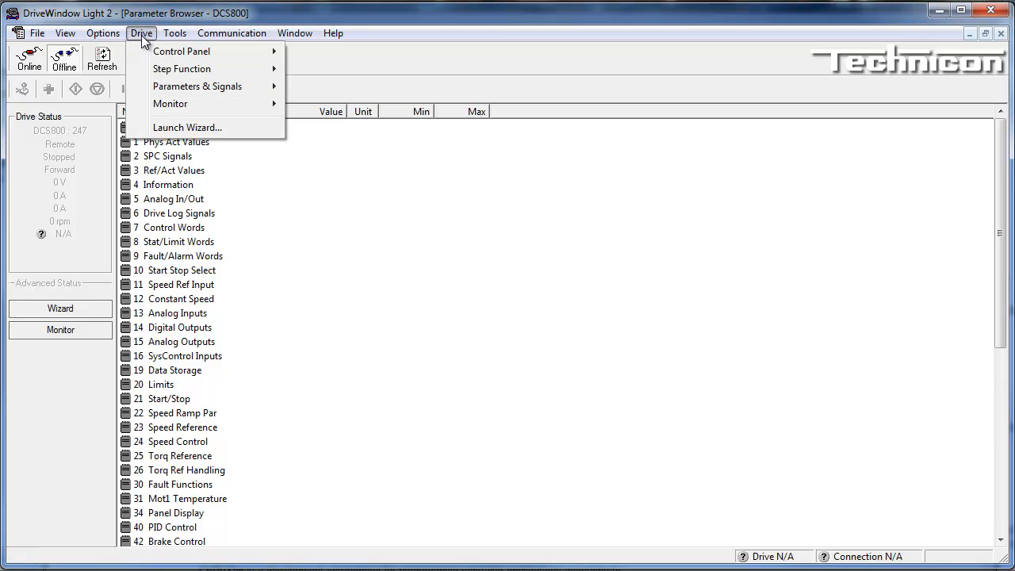
mouse_move(200, 86)
click(369, 211)
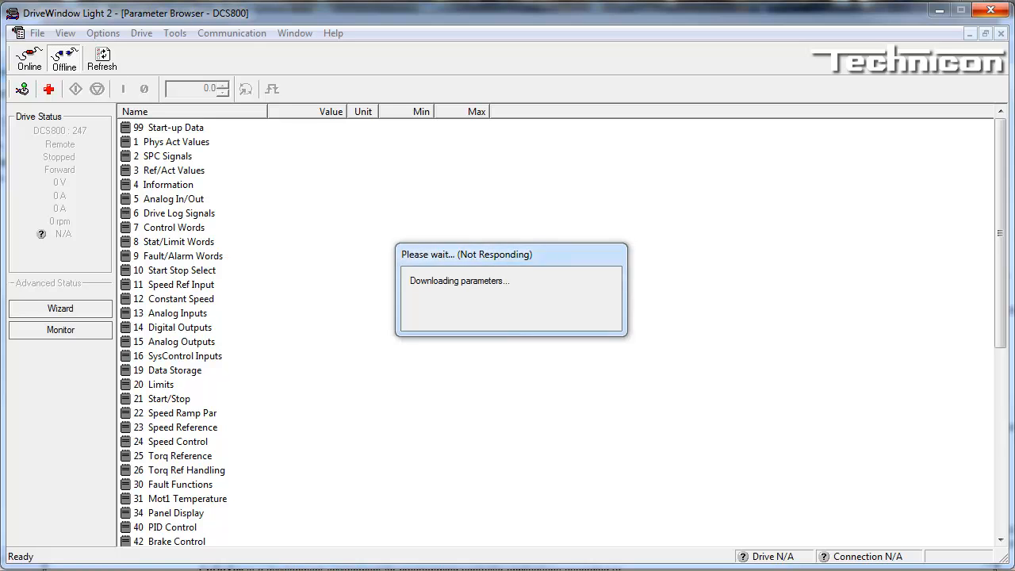
- Launch DriveAP for DCS800 and resize its window to fit the block diagram and the output signal table
click(172, 34)
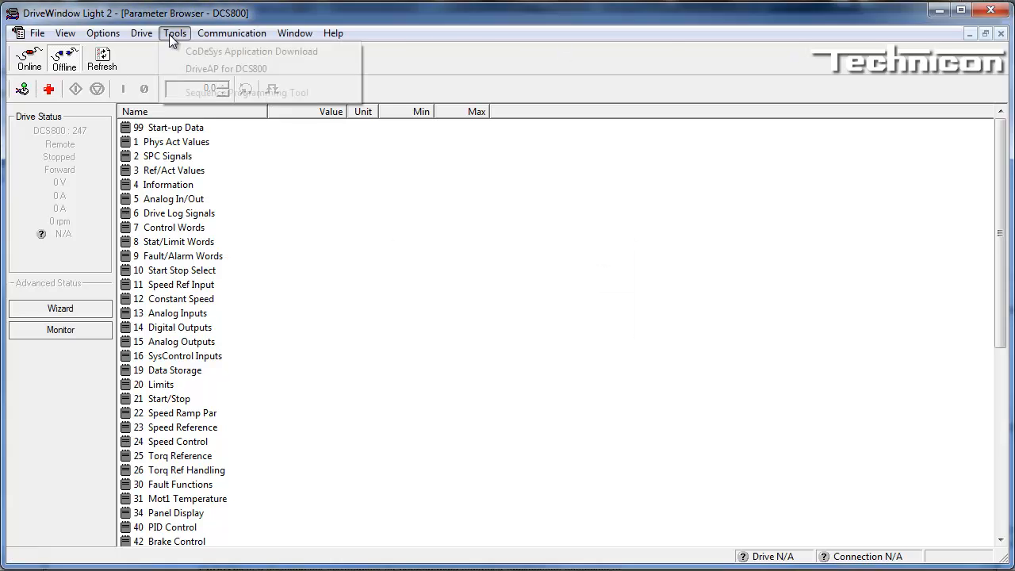
click(194, 70)
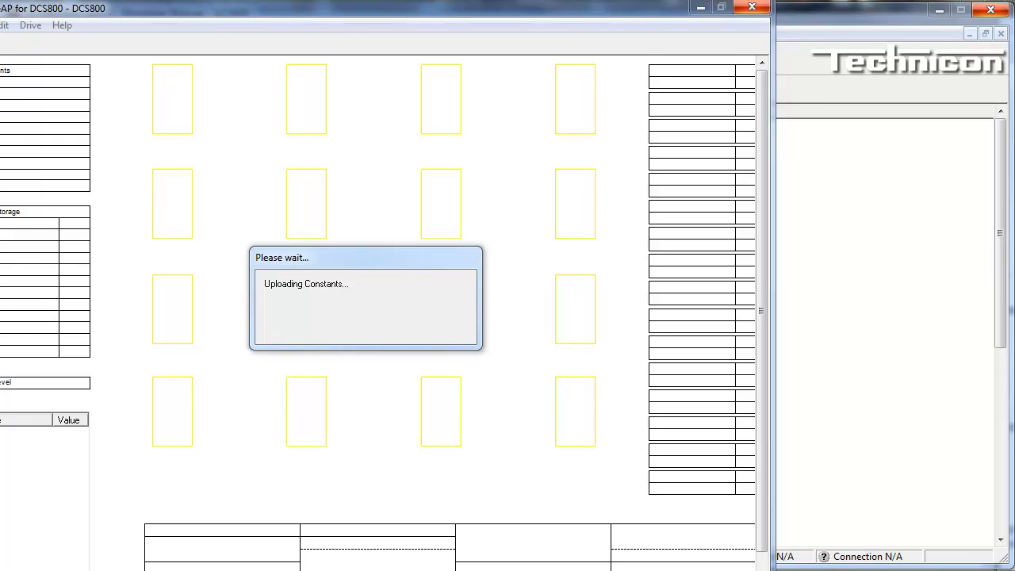
drag(575, 14, 624, 20)
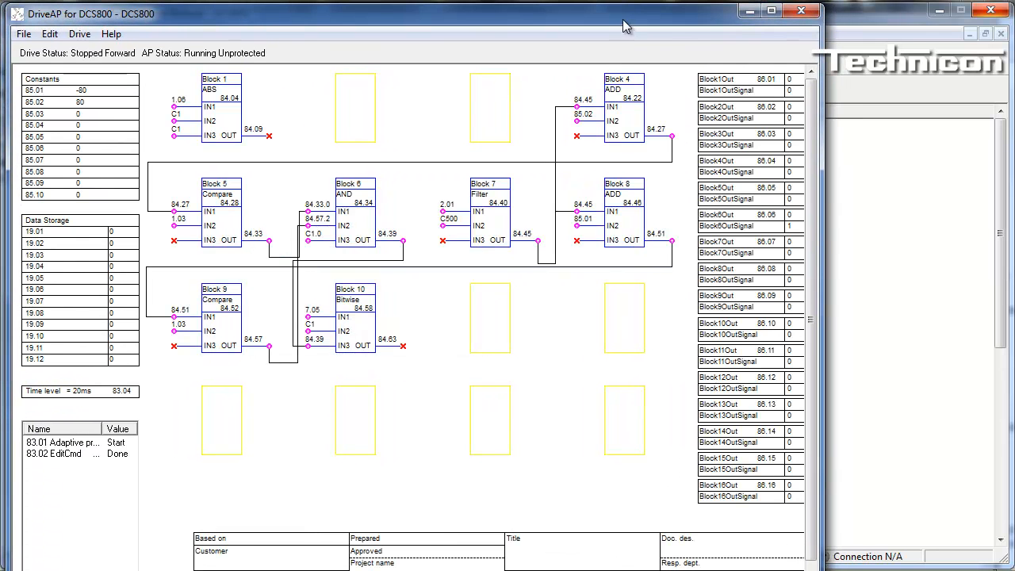
drag(822, 2, 723, 37)
drag(598, 82, 579, 20)
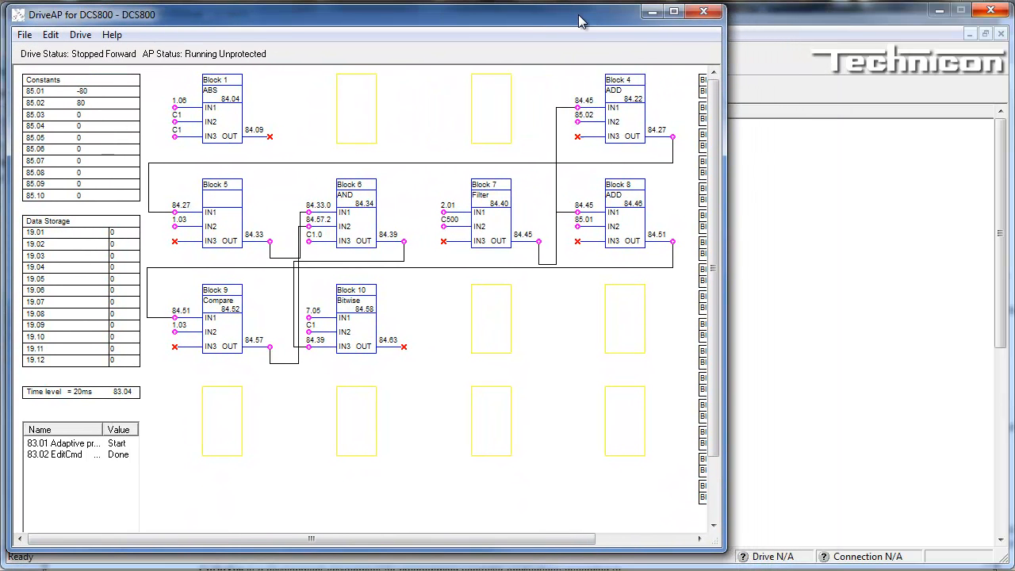
drag(724, 549, 823, 565)
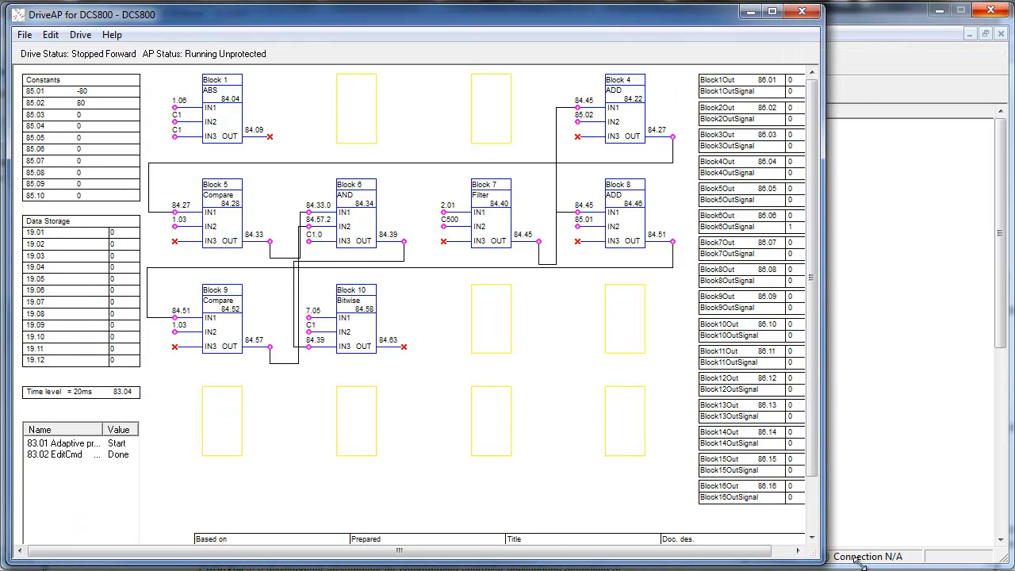
- Display the live values of the Block 4 output 84.27 and the Block 8 output 84.51 in the diagram
click(814, 94)
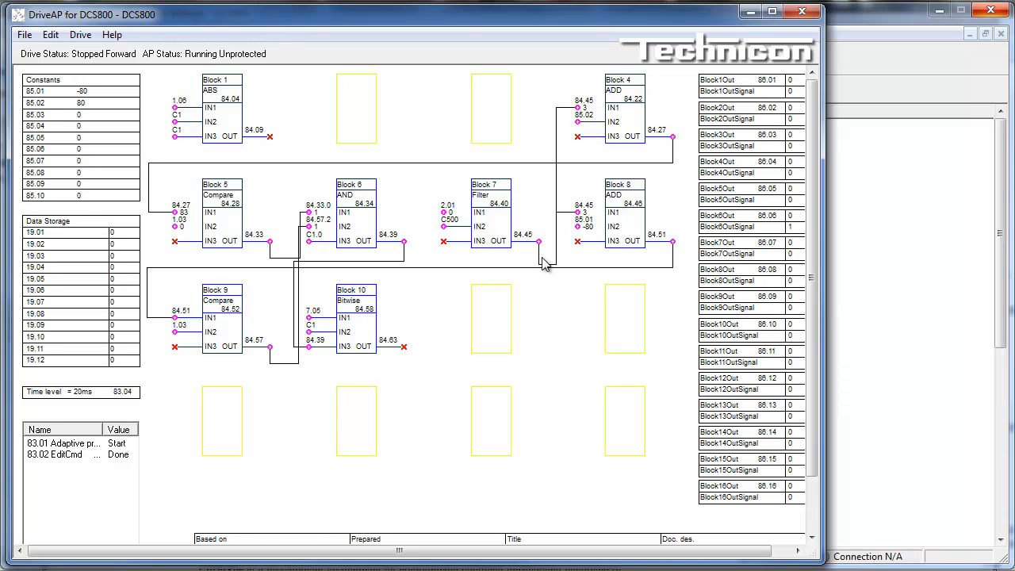
click(673, 137)
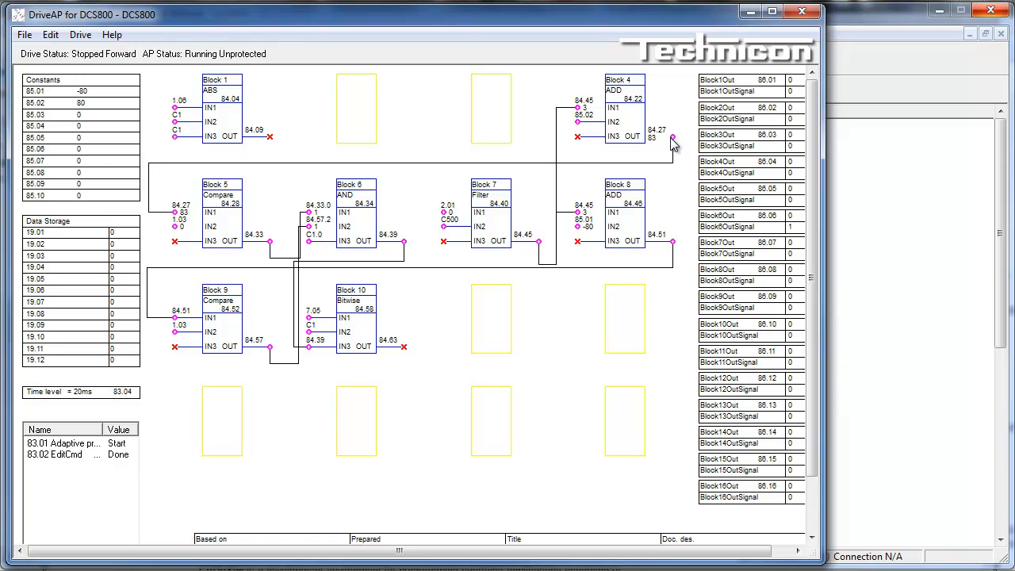
click(672, 244)
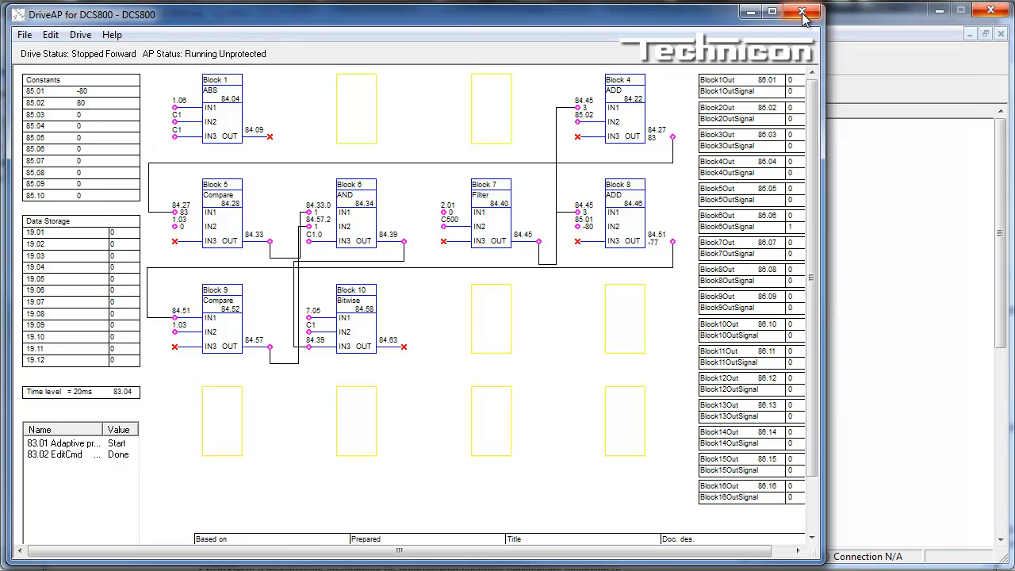
- Stop the running adaptive program and switch it to Edit mode
click(80, 34)
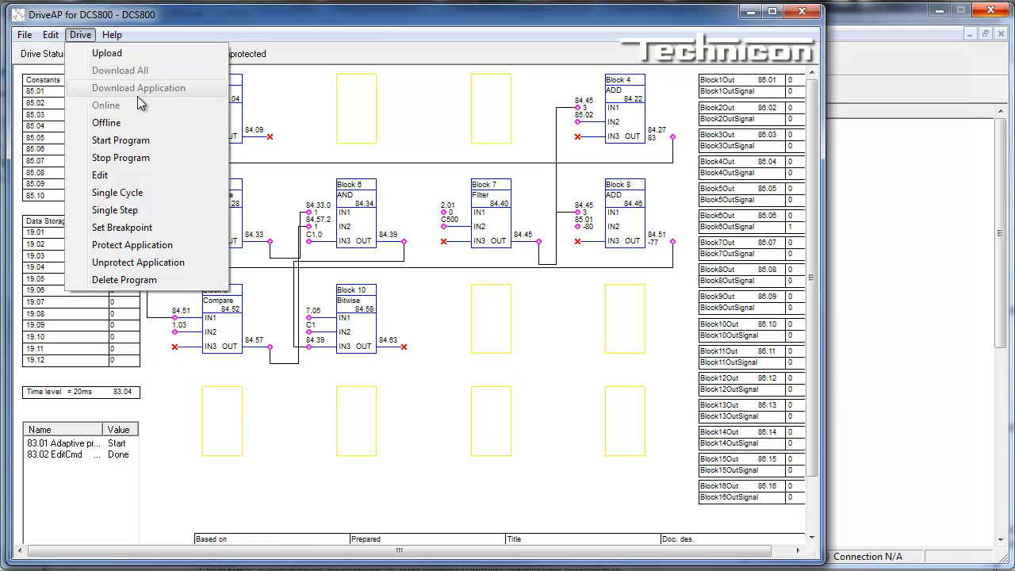
click(141, 157)
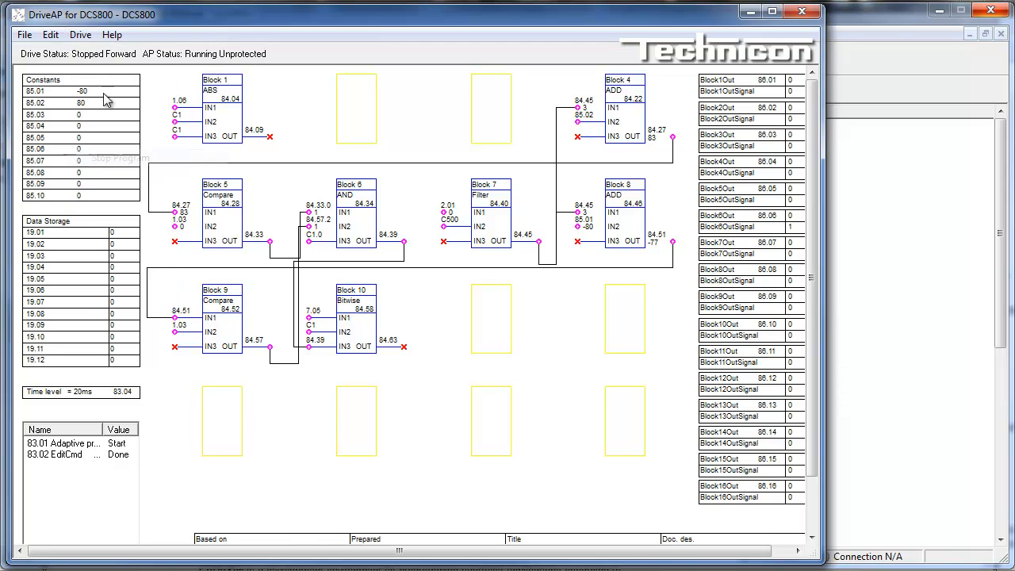
click(82, 37)
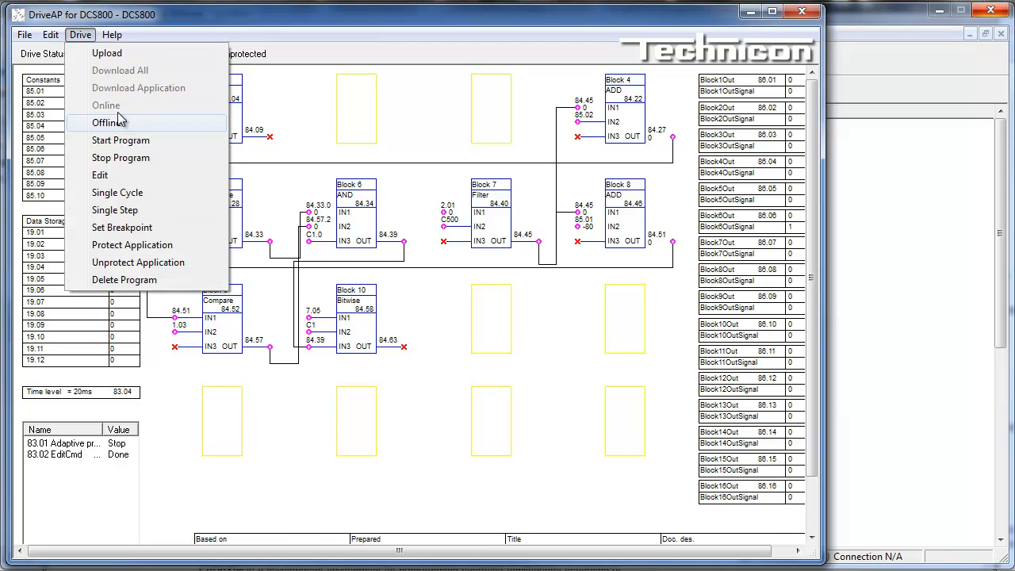
click(130, 176)
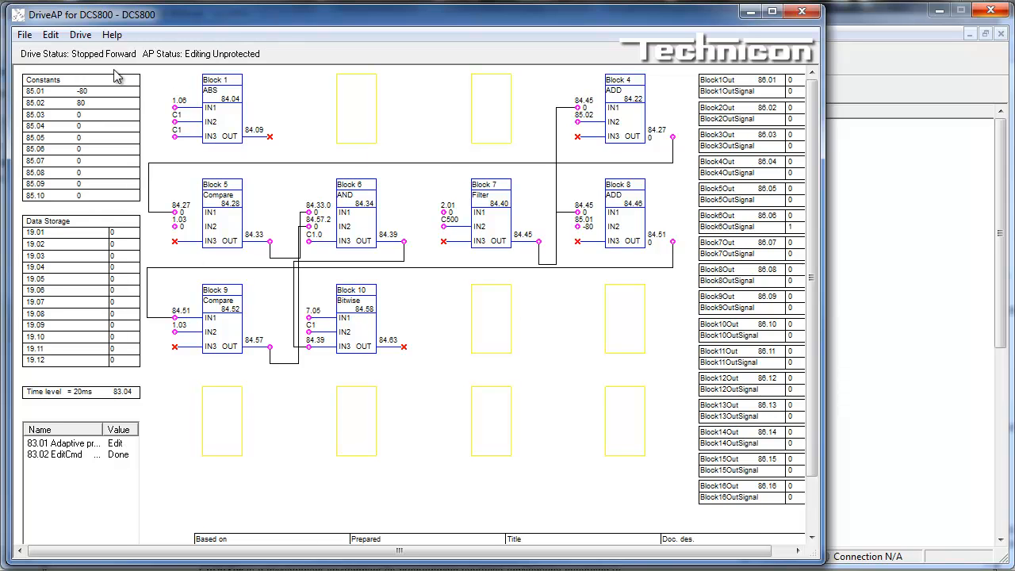
- Start the adaptive program from Edit mode
click(82, 35)
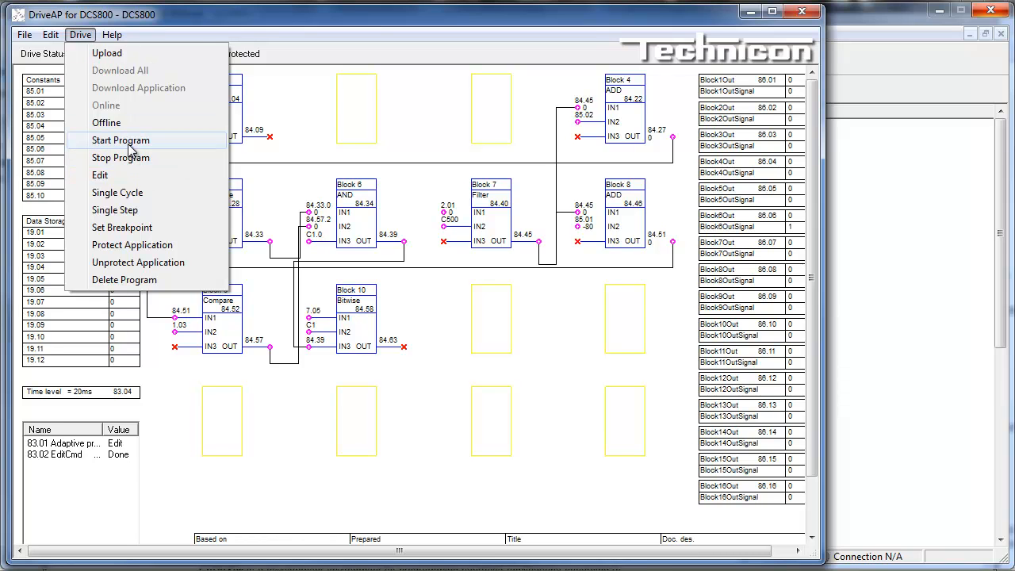
click(130, 146)
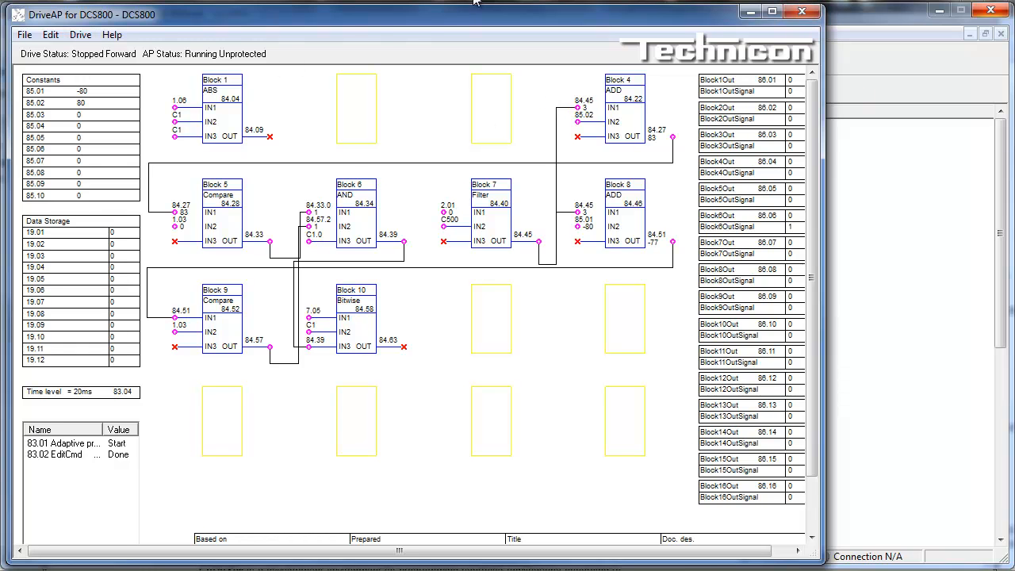
- Close DriveAP for DCS800 and return to the parameter browser in DriveWindow Light 2
click(802, 11)
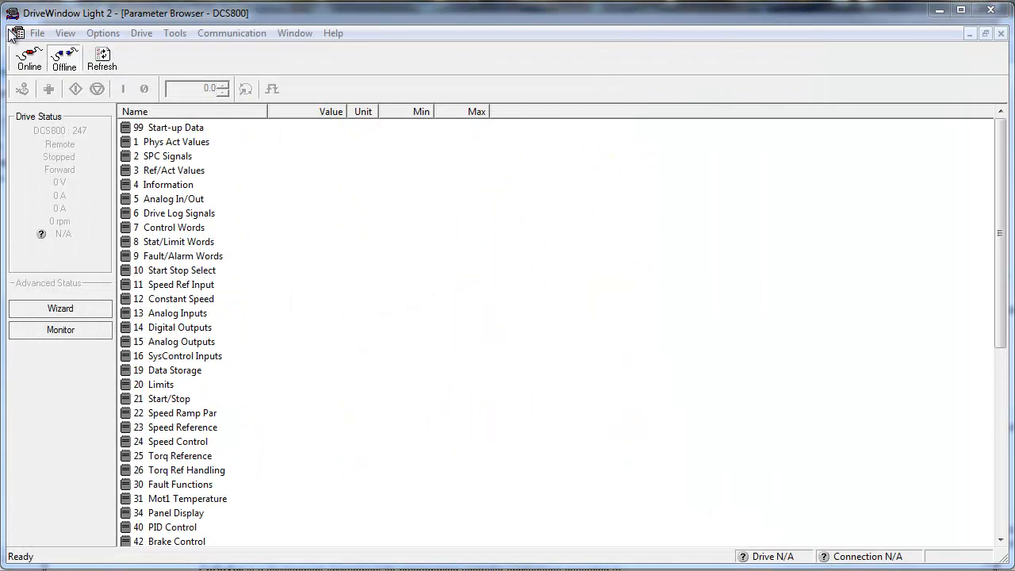
click(36, 34)
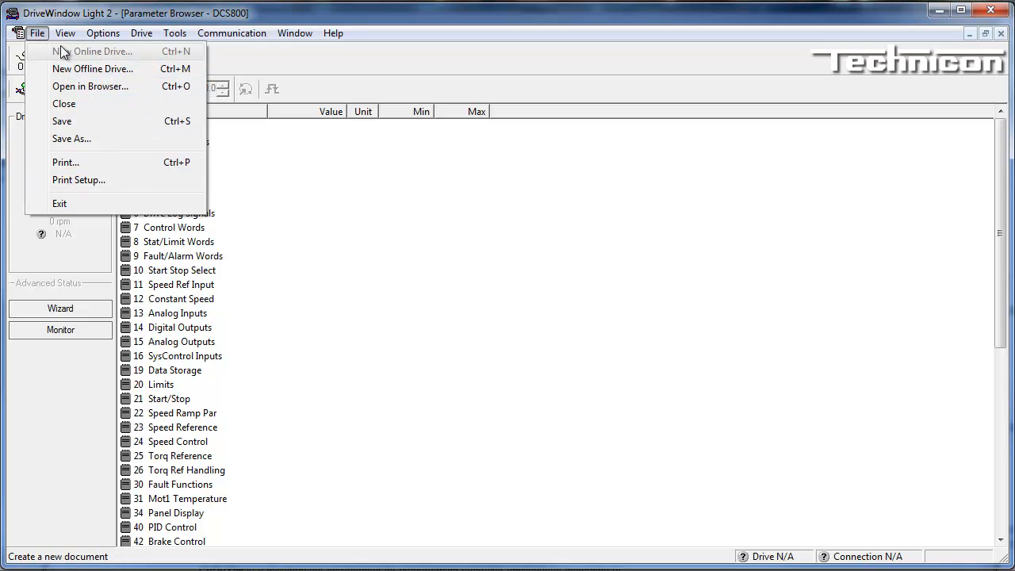
mouse_move(62, 39)
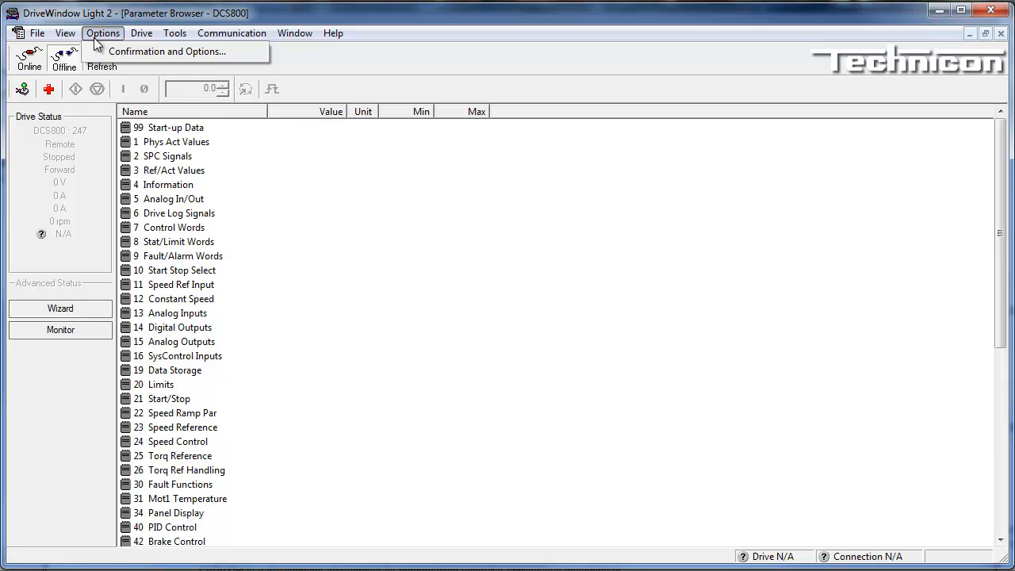
mouse_move(141, 38)
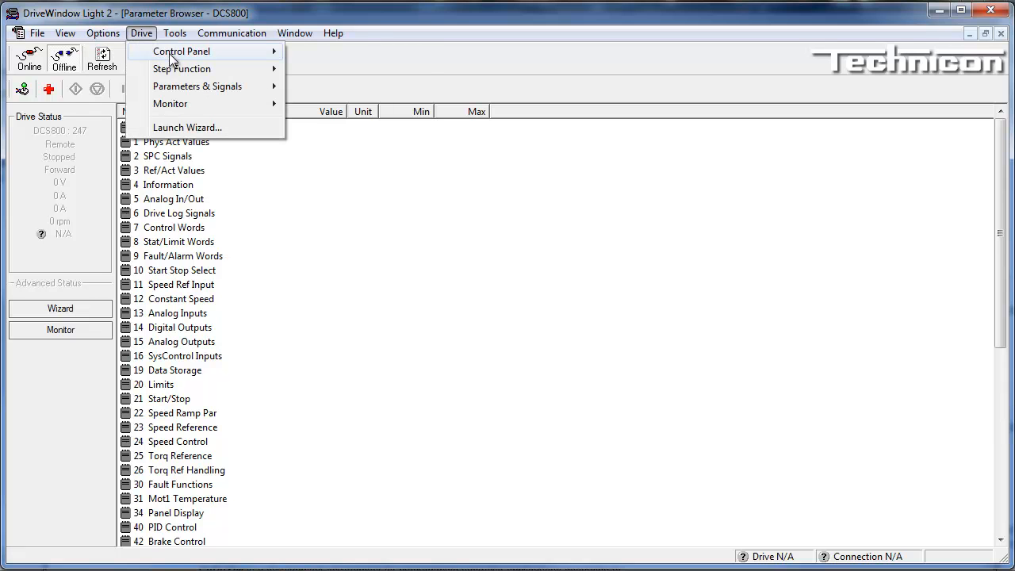
mouse_move(171, 60)
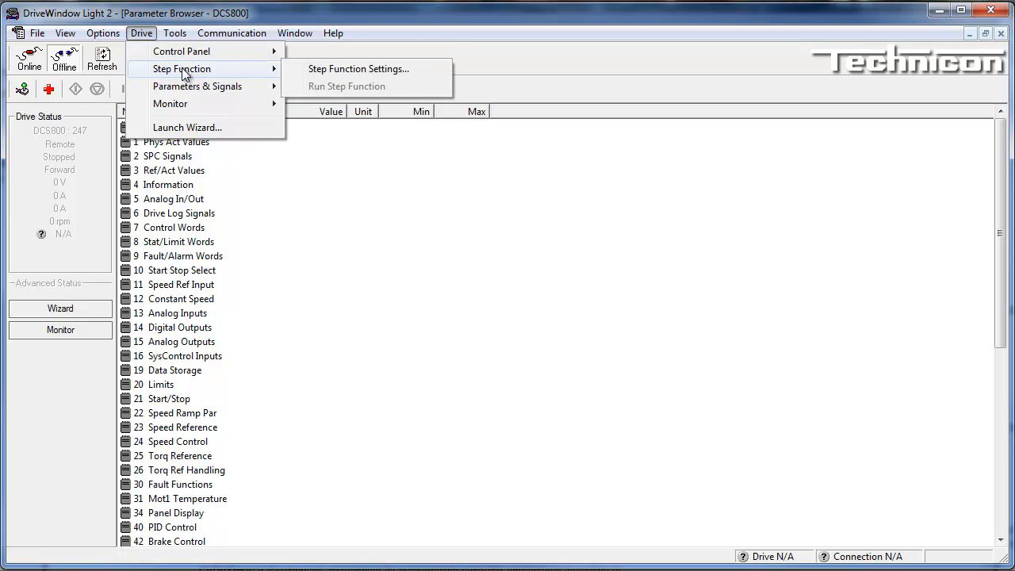
mouse_move(174, 87)
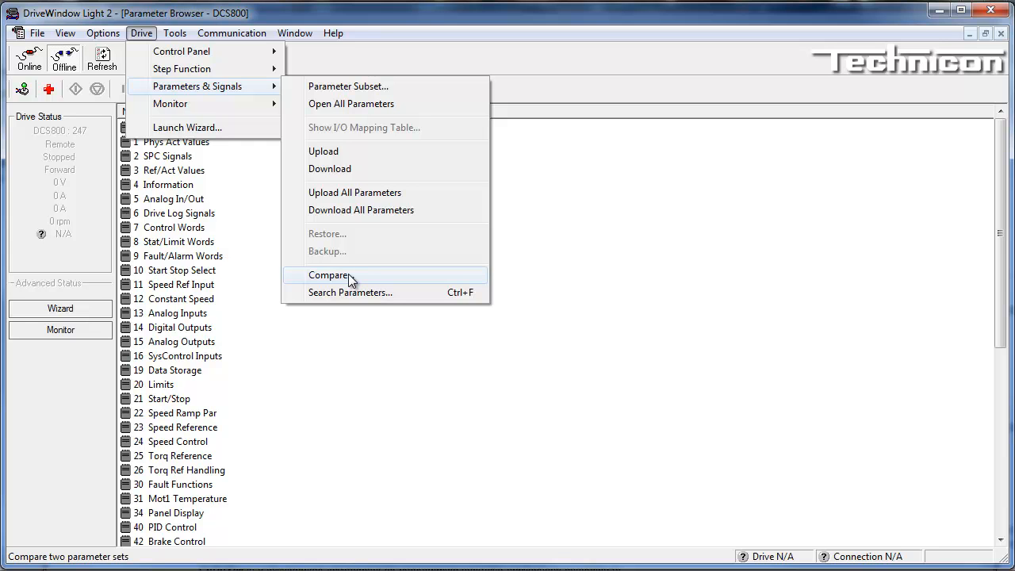
mouse_move(172, 35)
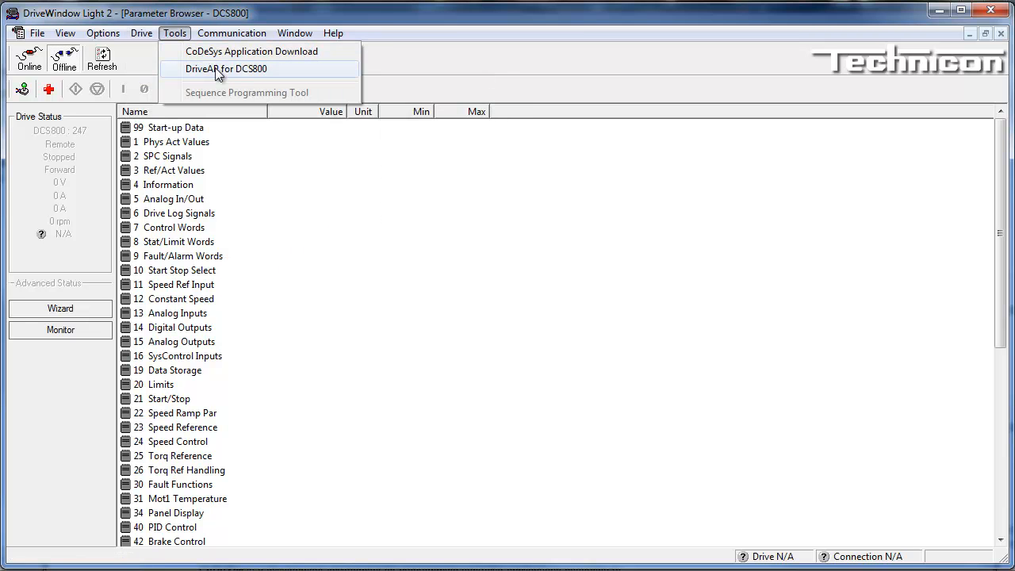
mouse_move(226, 32)
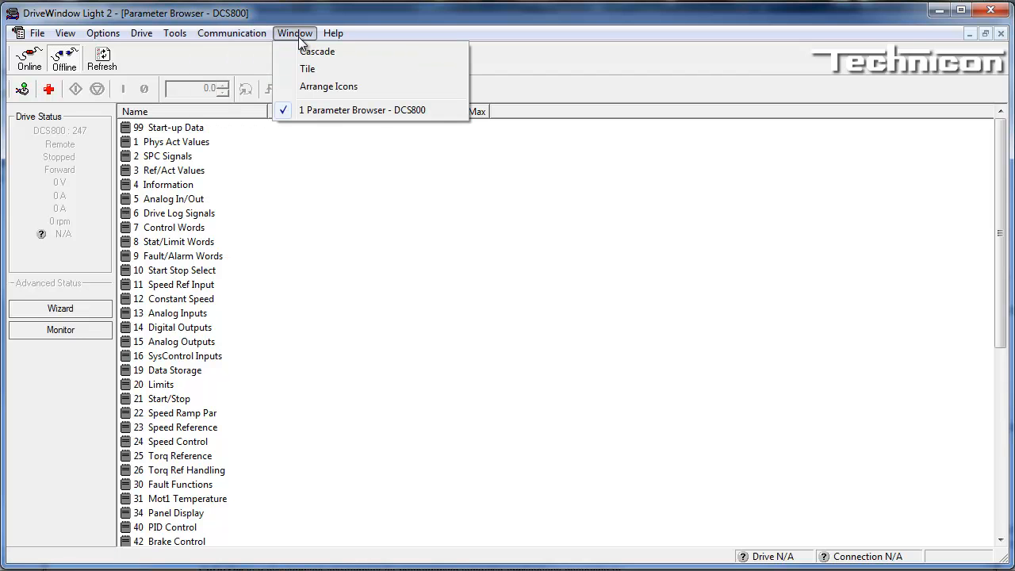
- View the version and copyright information of DriveWindow Light 2 and close it again
mouse_move(346, 37)
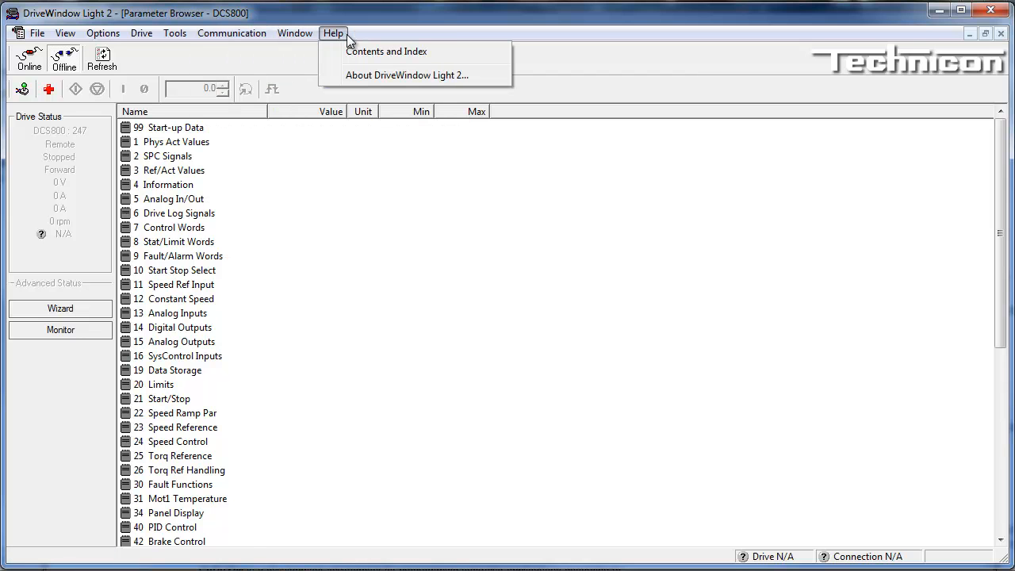
click(368, 75)
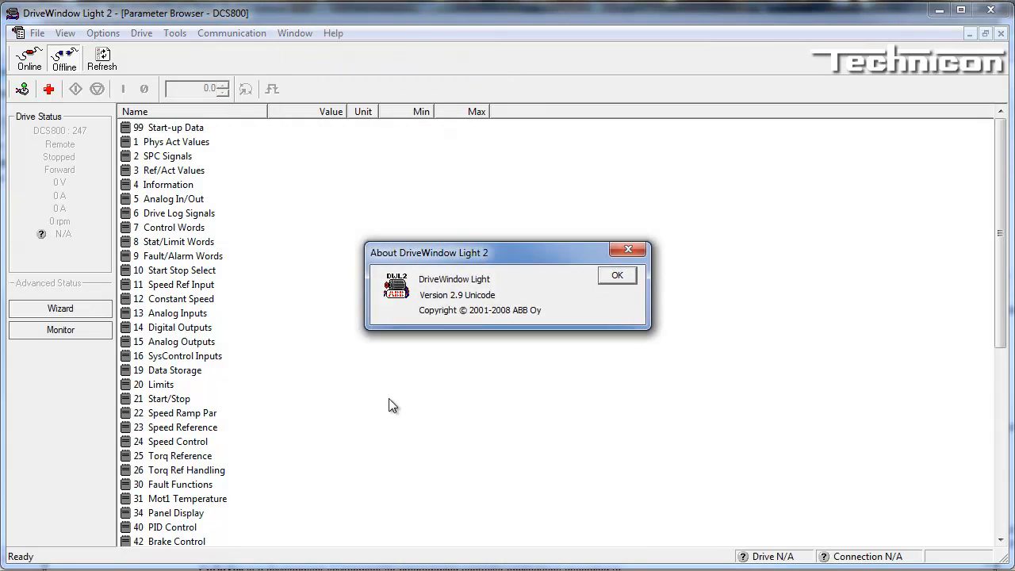
click(618, 276)
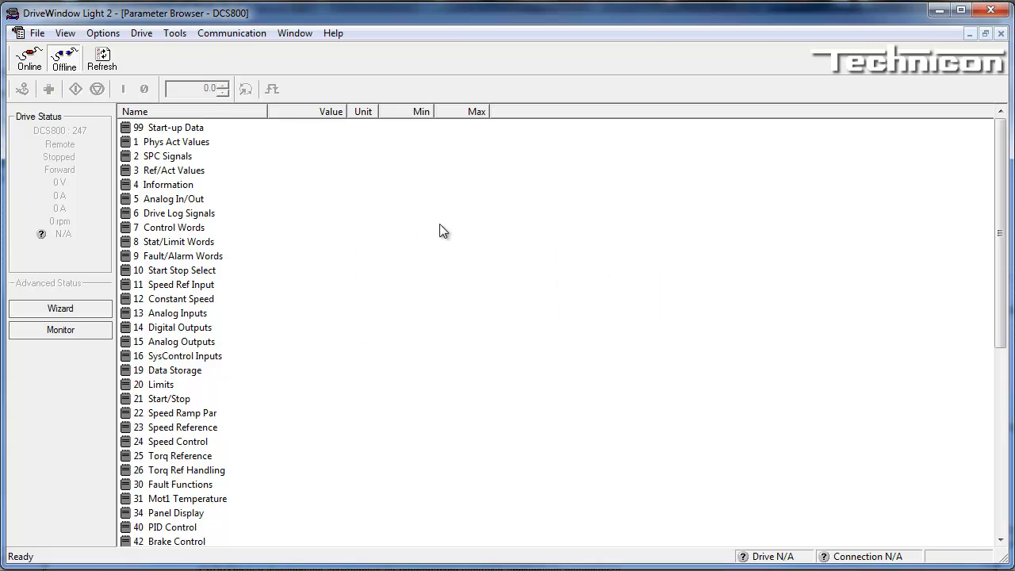